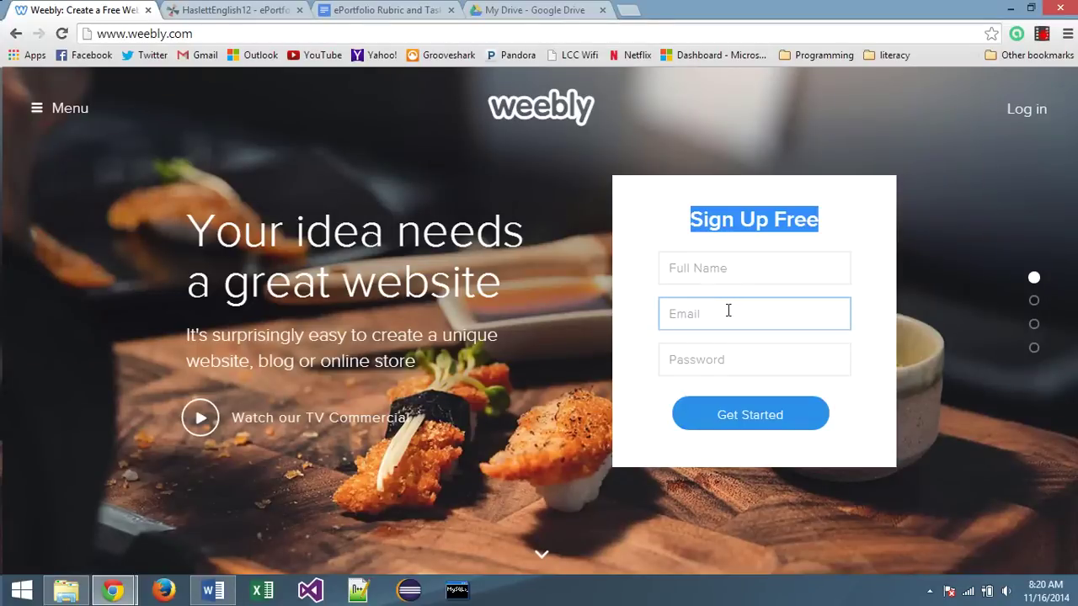
Switch from the sign-up form to login and sign in with the account e-mail and password
left_click(728, 362)
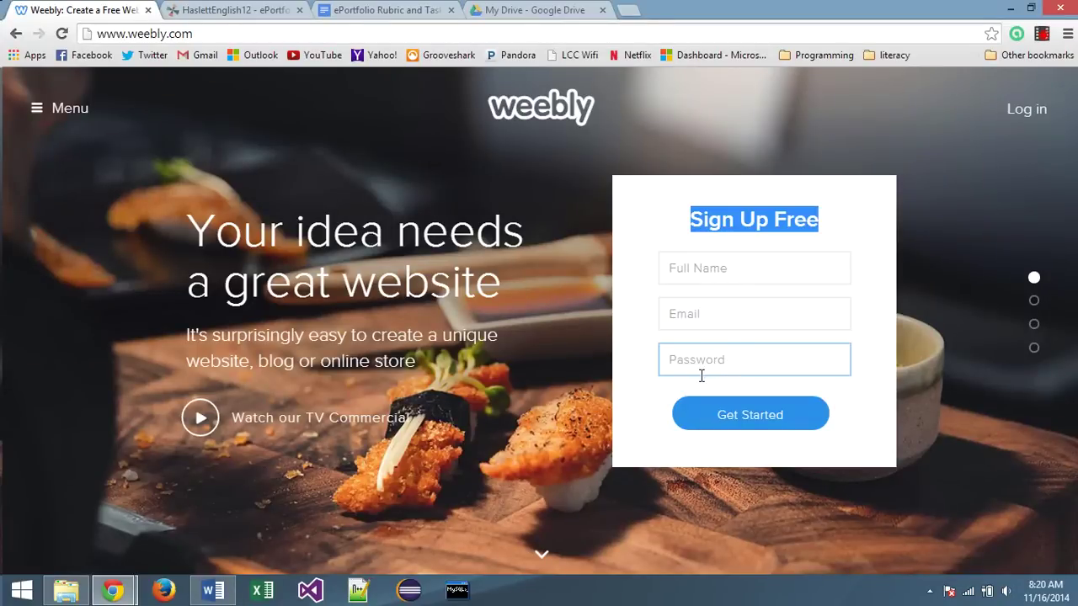
left_click(846, 274)
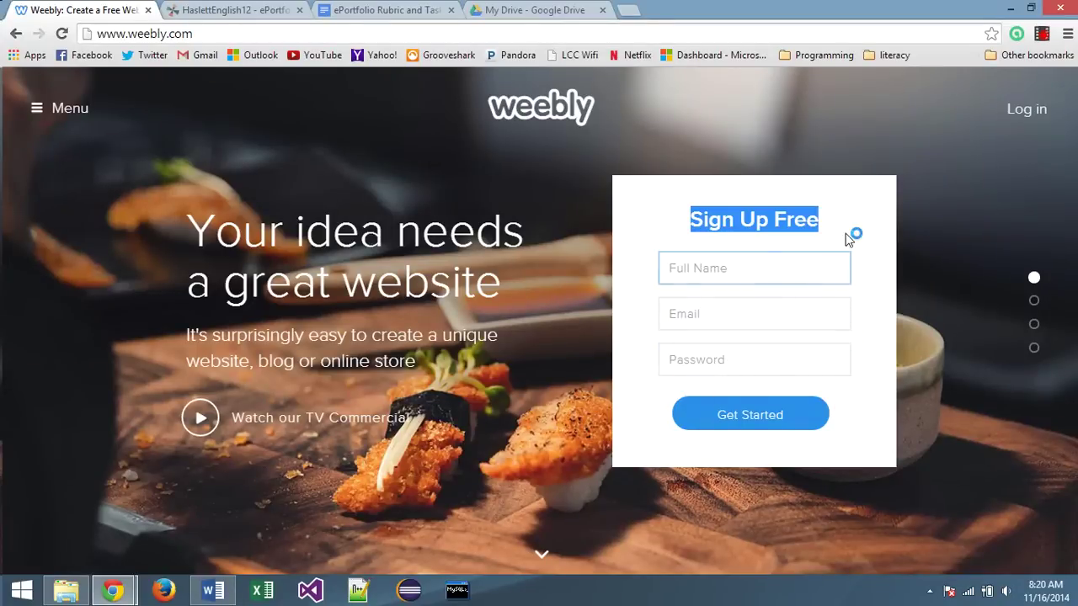
left_click(1023, 114)
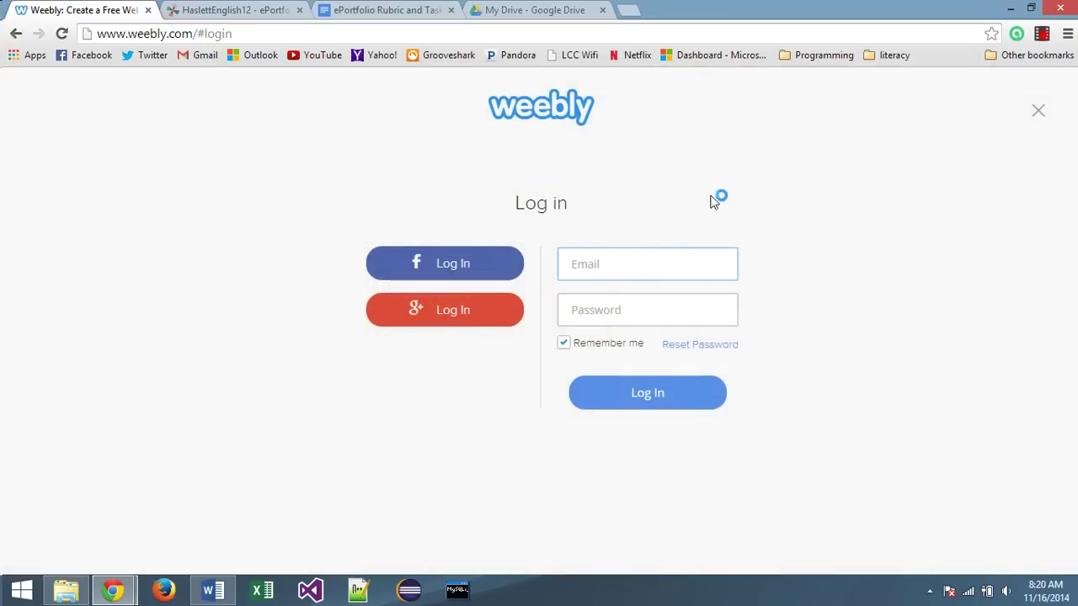
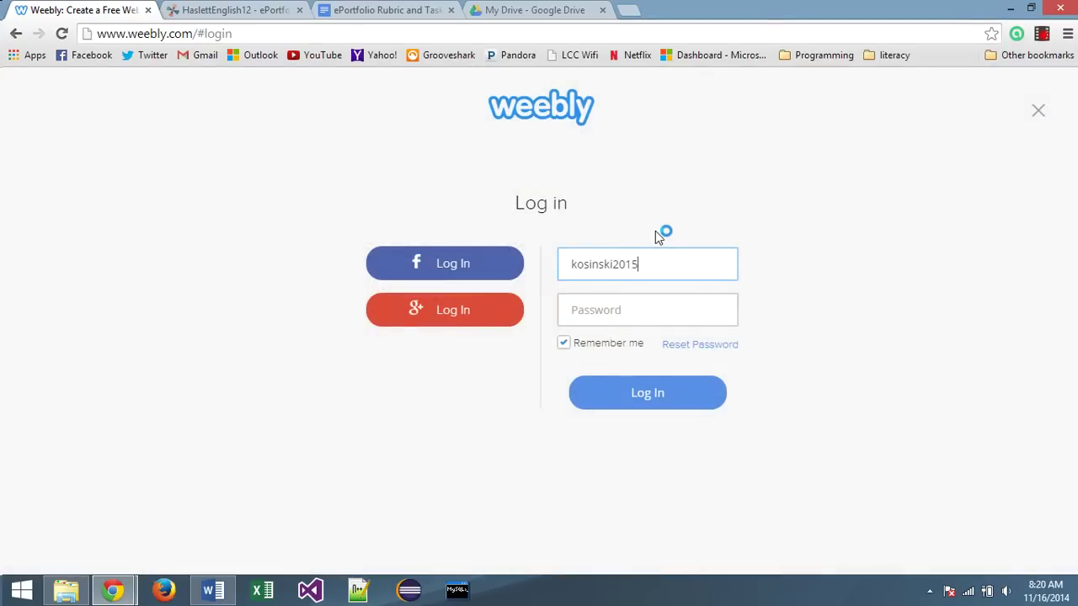
key("Tab")
type("••••••••••")
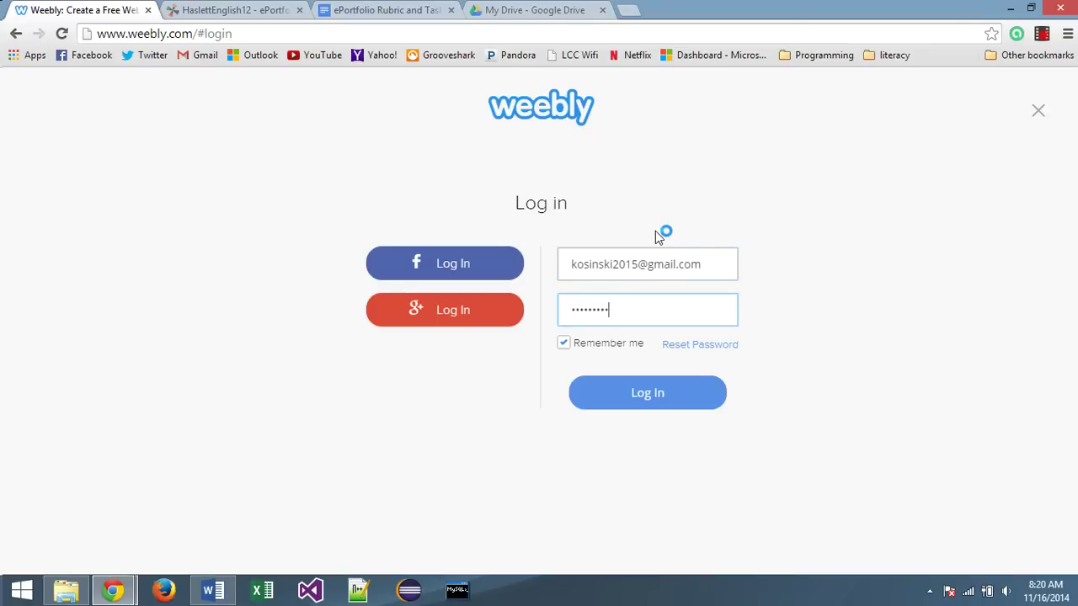
key("Return")
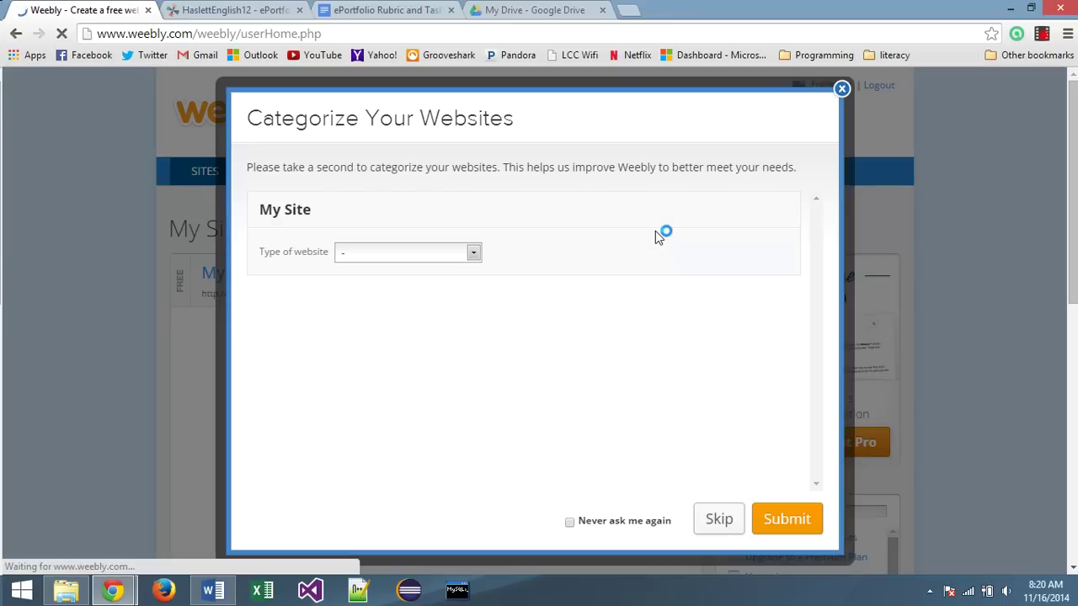
Dismiss the categorising prompt and start a new site as a blog
left_click(839, 90)
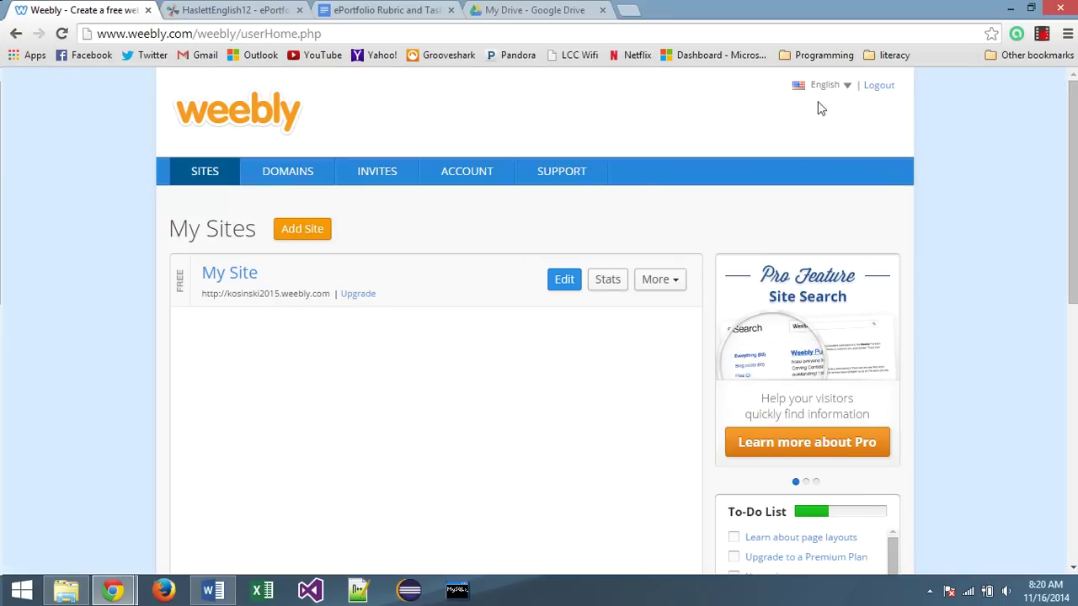
left_click(308, 233)
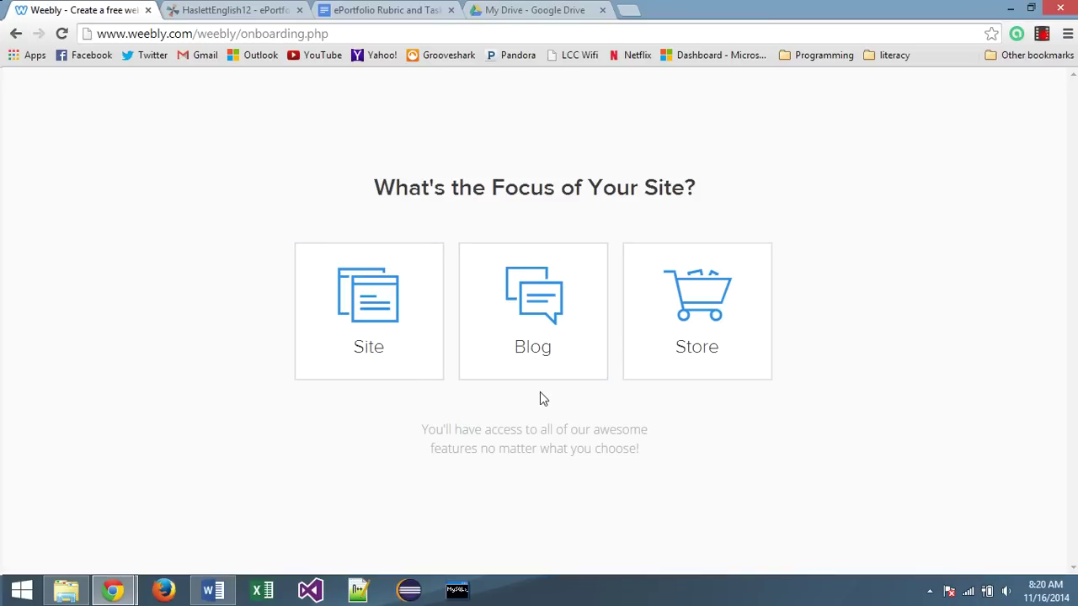
left_click(542, 301)
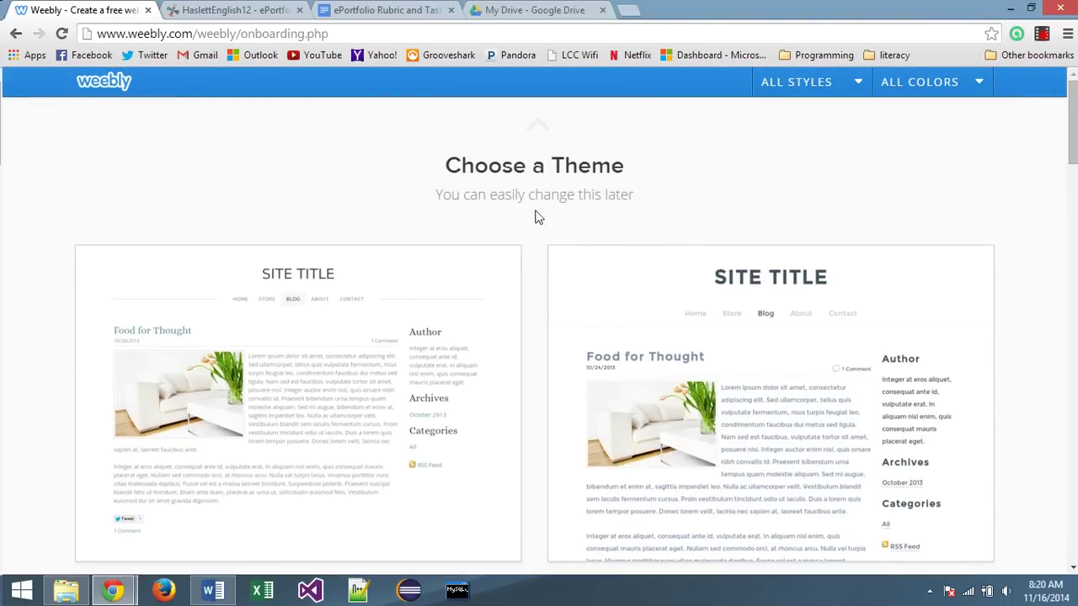
Preview the Site Title theme colours, then choose it in green
scroll(537, 209, "down", 5)
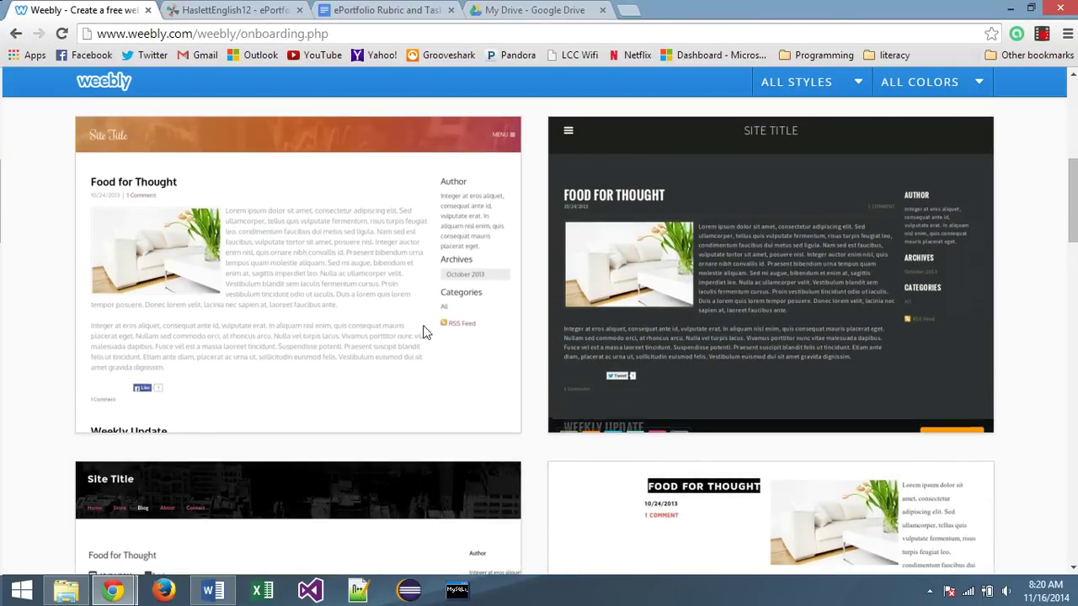
scroll(284, 332, "down", 2)
scroll(282, 319, "down", 6)
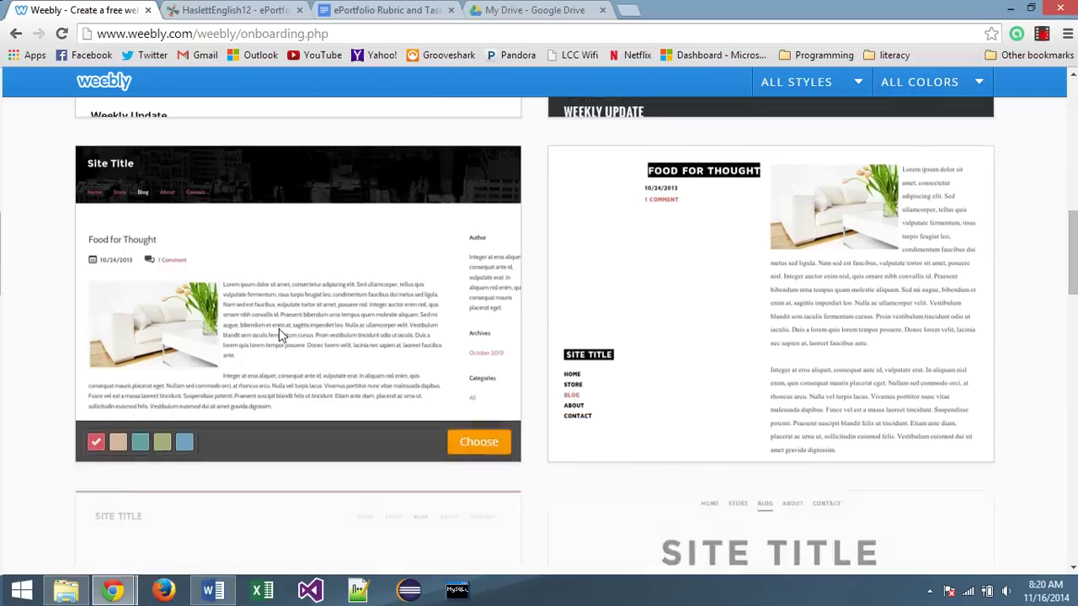
scroll(376, 345, "down", 8)
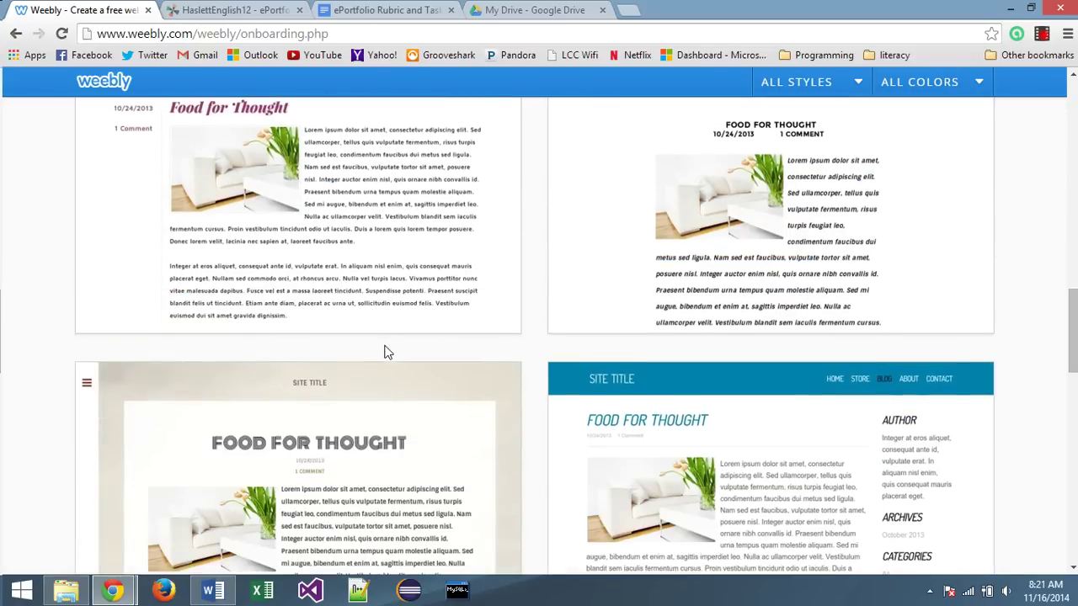
scroll(376, 390, "down", 6)
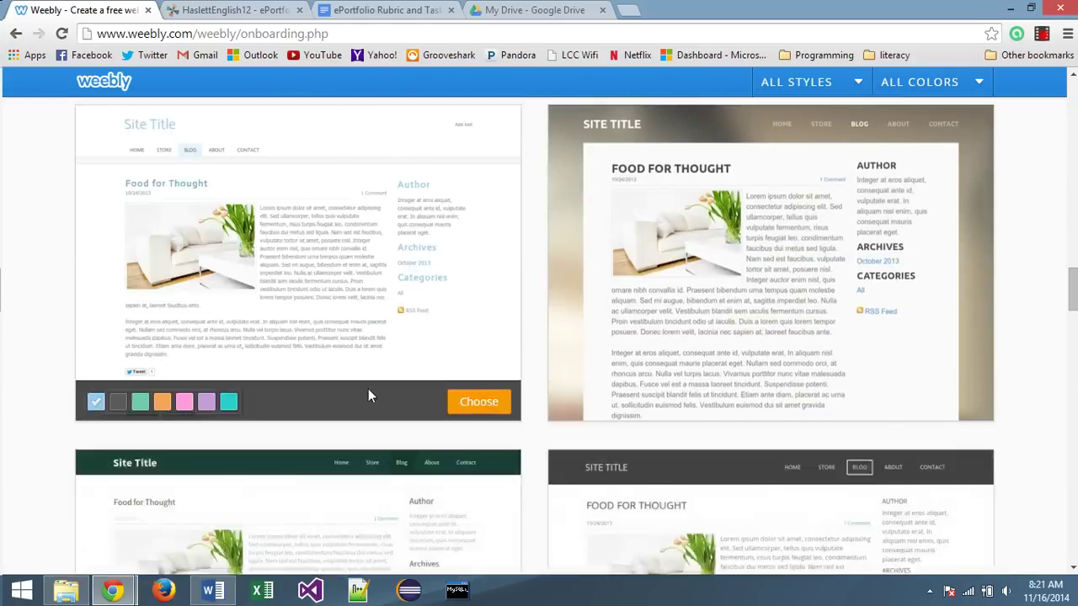
left_click(119, 509)
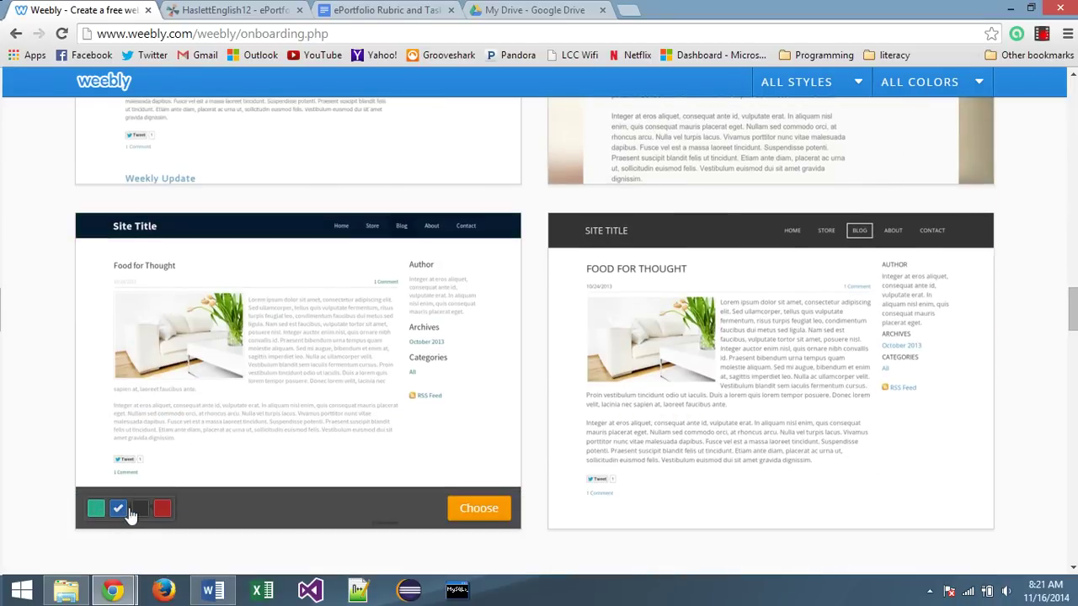
left_click(140, 509)
left_click(162, 509)
left_click(94, 510)
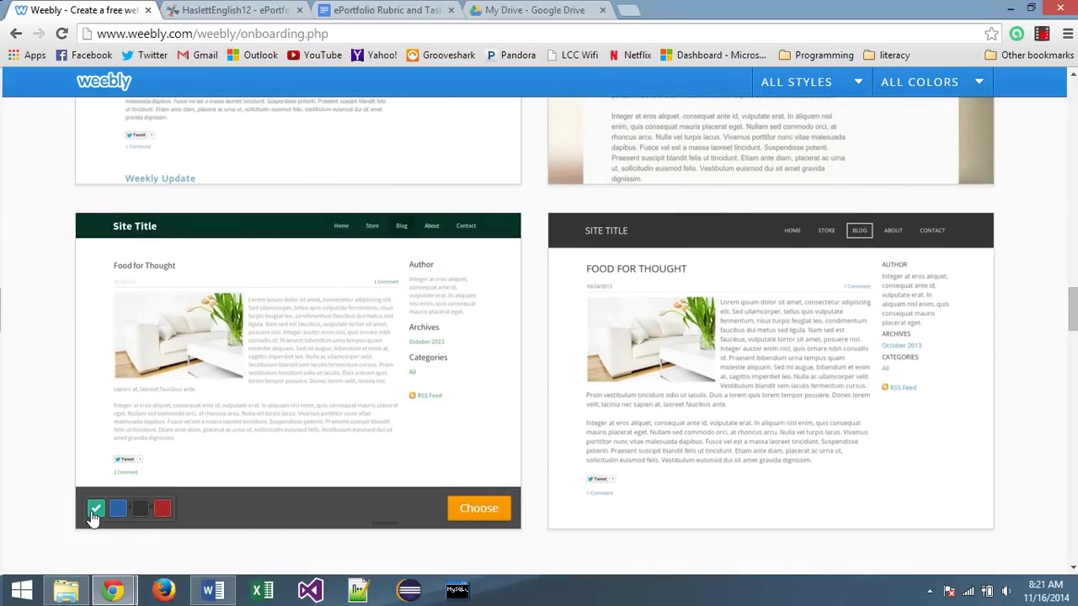
left_click(482, 509)
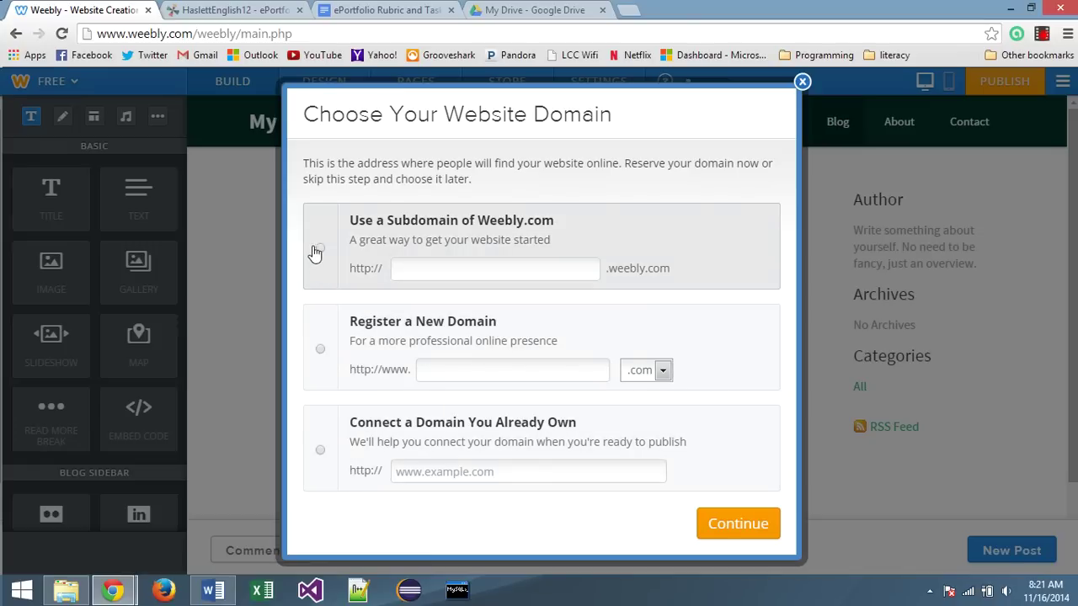
Enter the owner's ePortfolio weebly.com subdomain, fix the missing 't' until Available, and continue
left_click(438, 267)
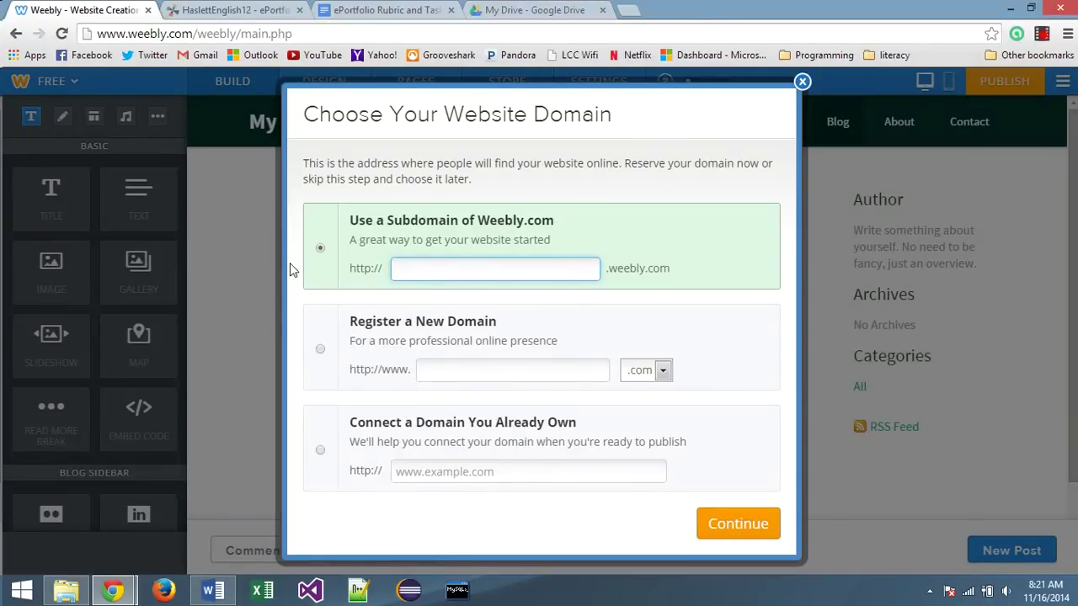
type("kosinski")
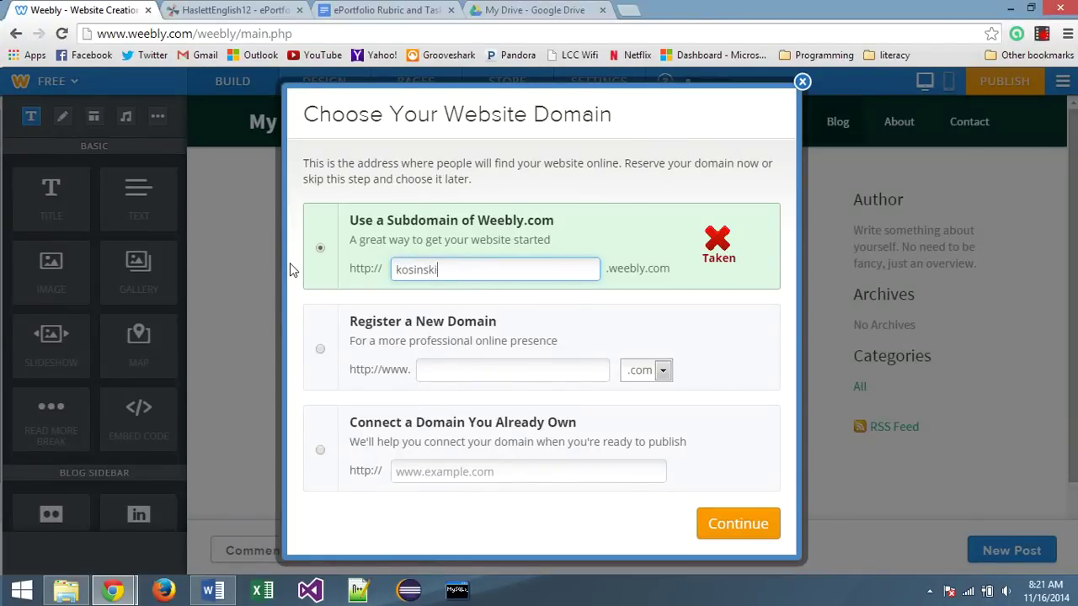
type("epor")
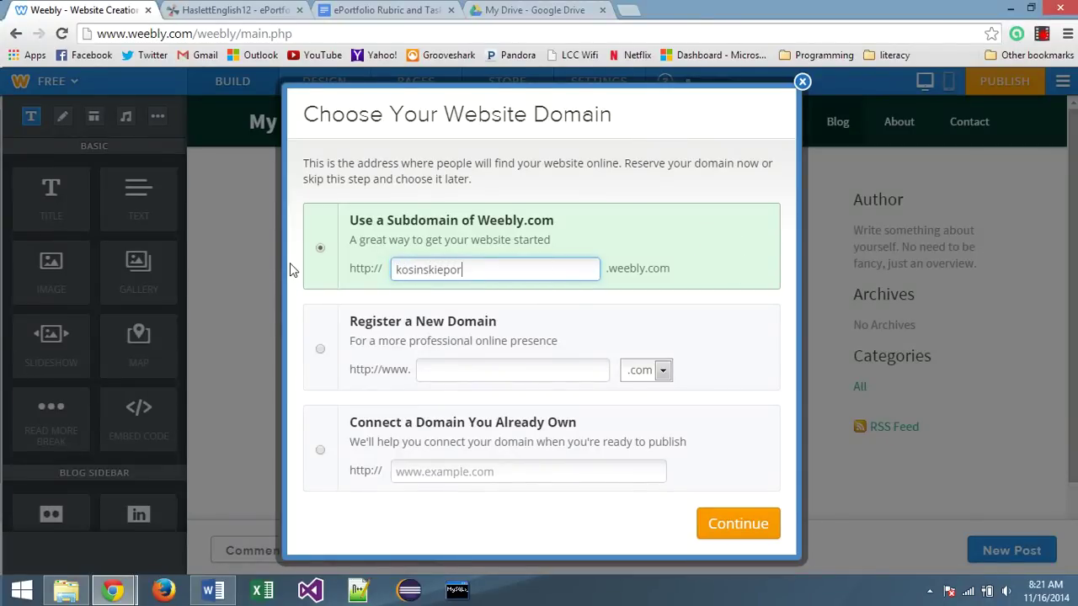
type("folio")
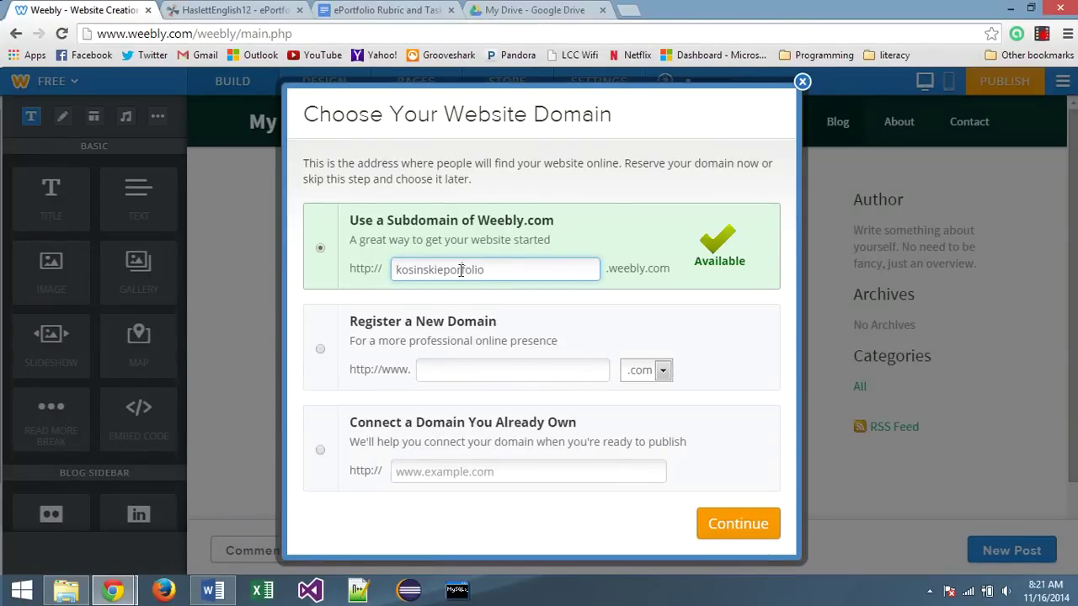
left_click(464, 270)
type("t")
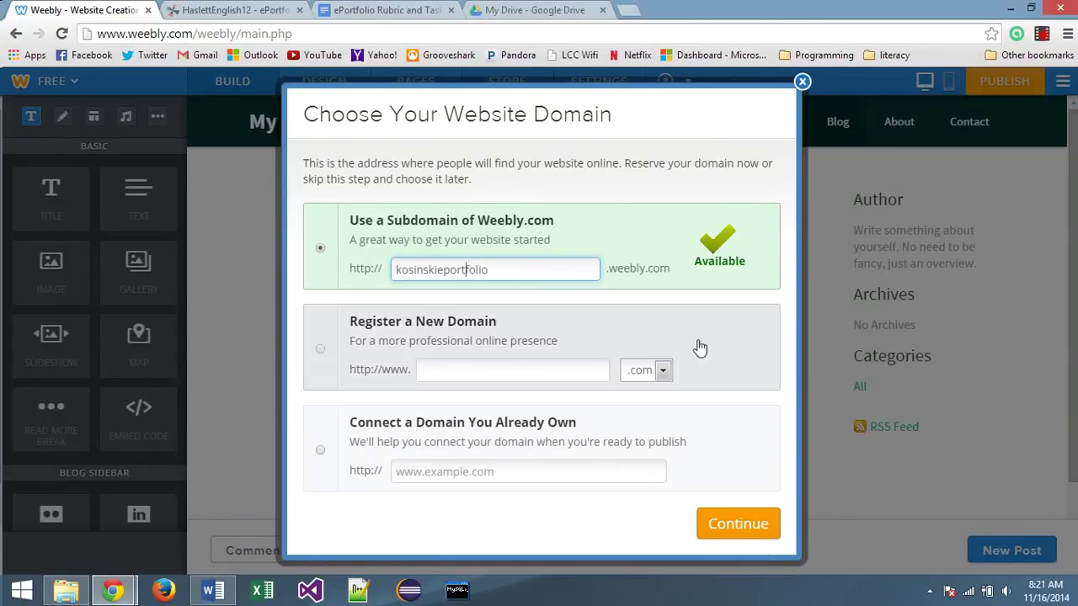
left_click(738, 522)
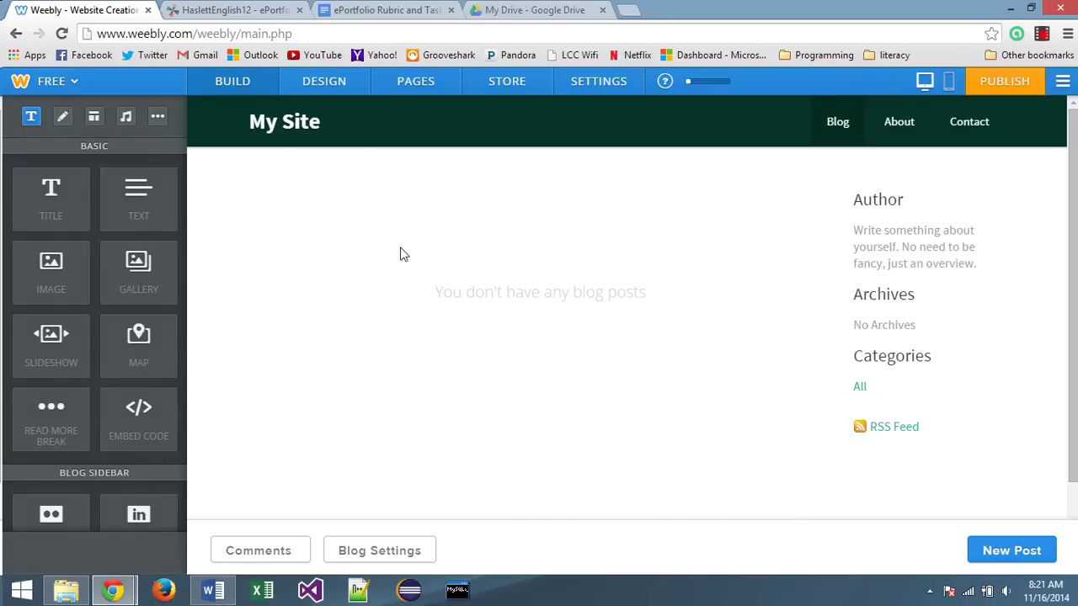
Open the sign-up form linked in the ePortfolio Rubric and Tasks document
left_click(365, 7)
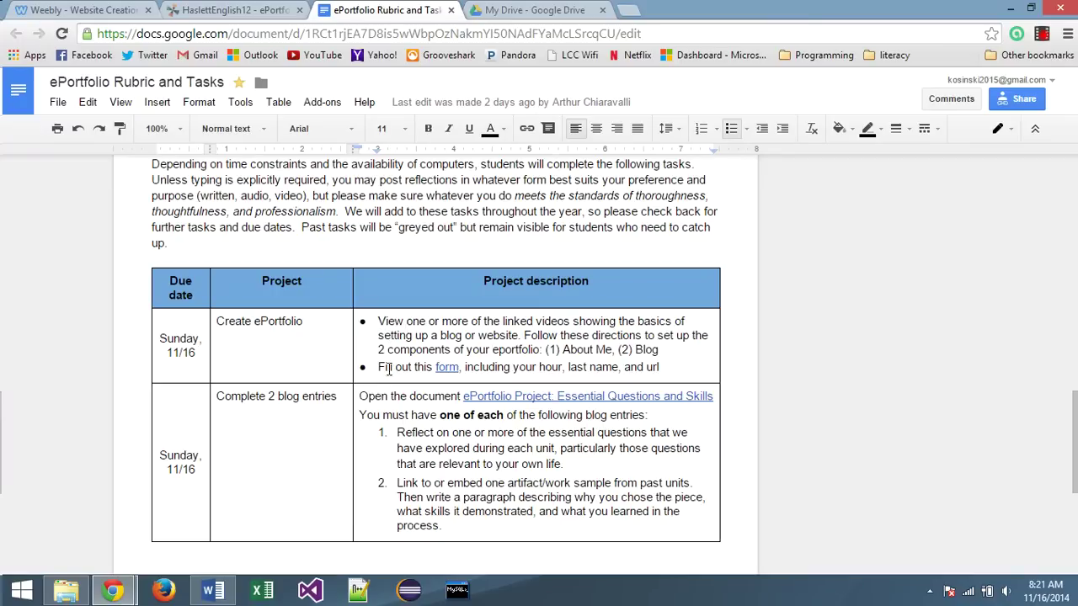
left_click(449, 368)
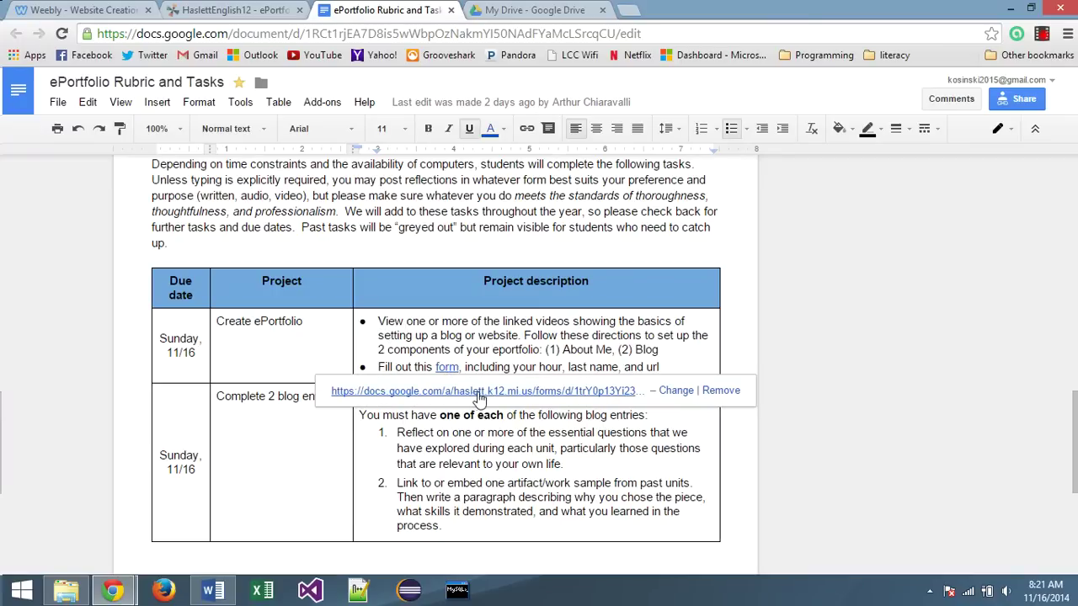
left_click(482, 392)
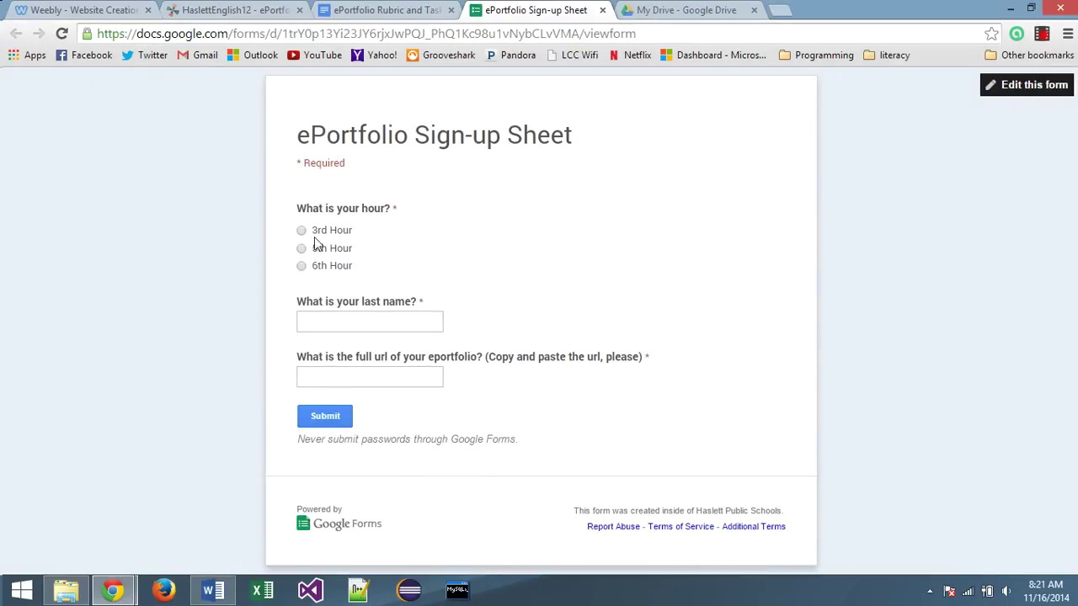
Fill in the last name and review the eportfolio full URL question before returning to Weebly
left_click(331, 320)
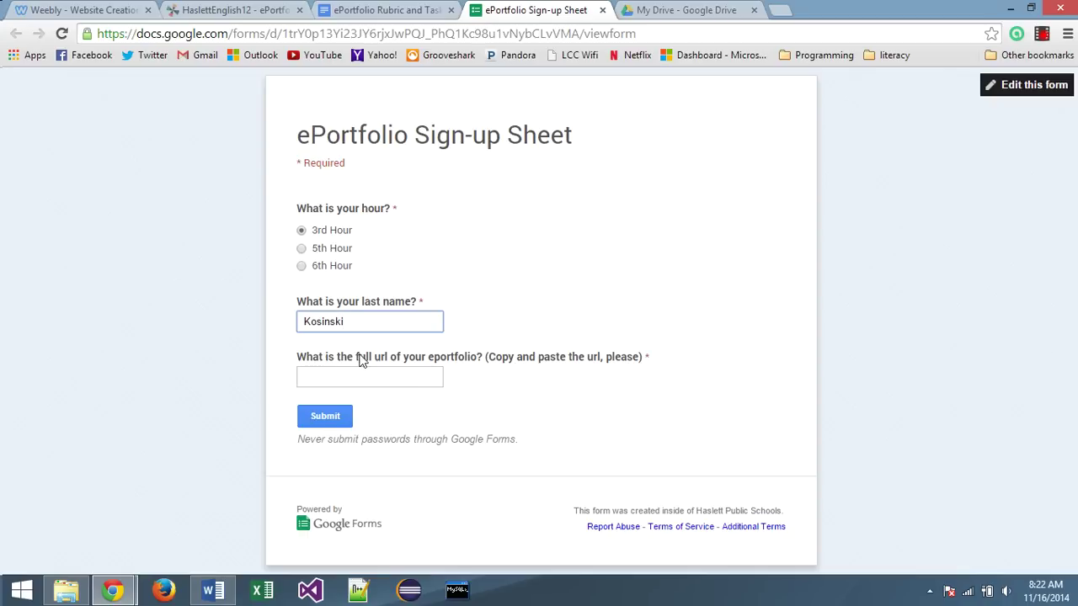
left_click_drag(356, 358, 483, 357)
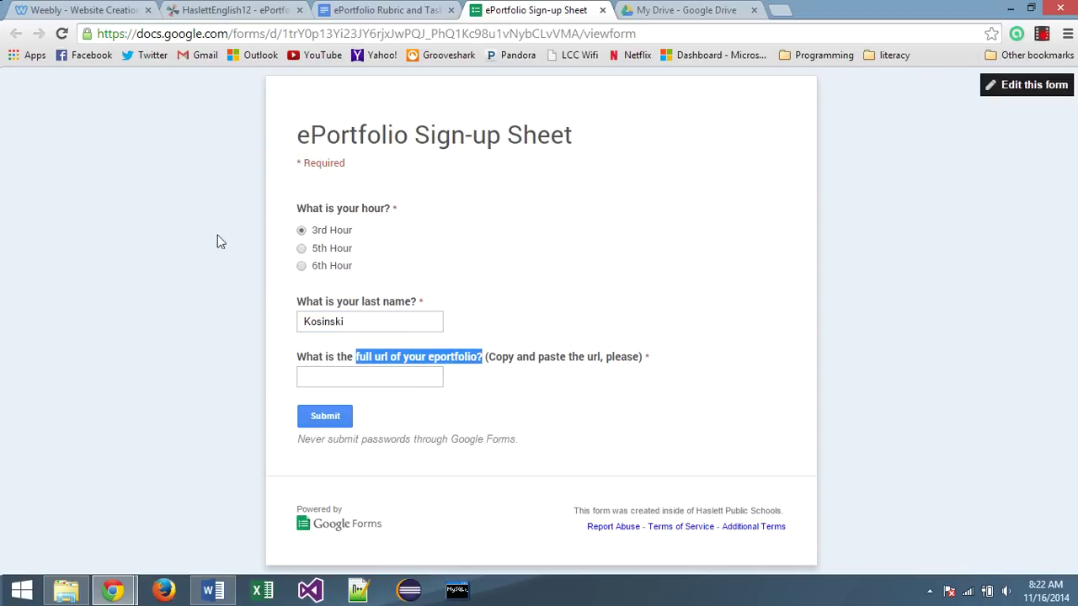
left_click(66, 7)
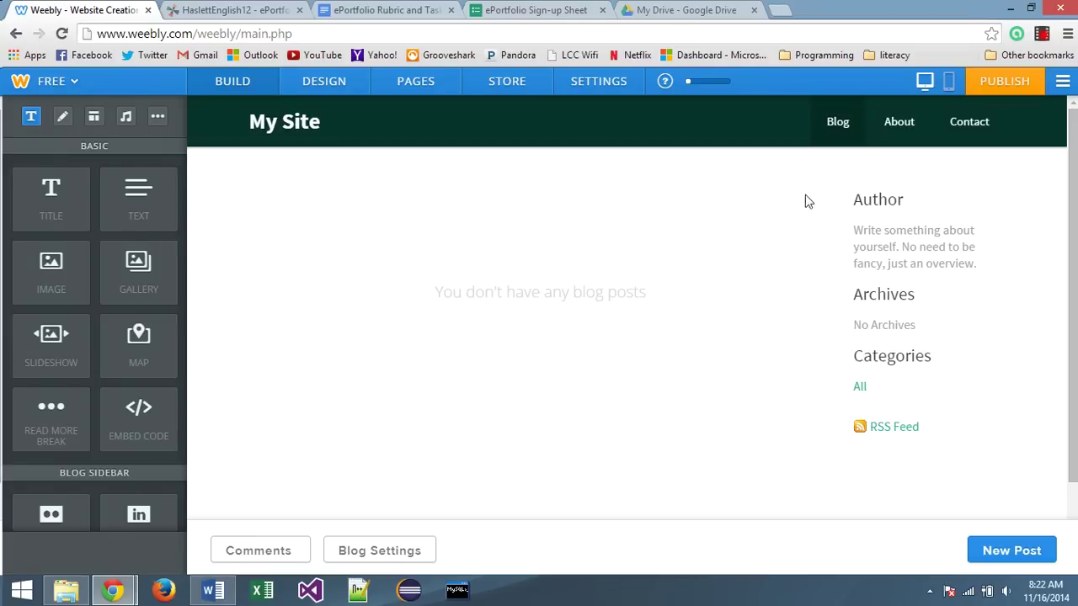
Publish the site on its free weebly.com subdomain, categorized as a Portfolio
left_click(1006, 83)
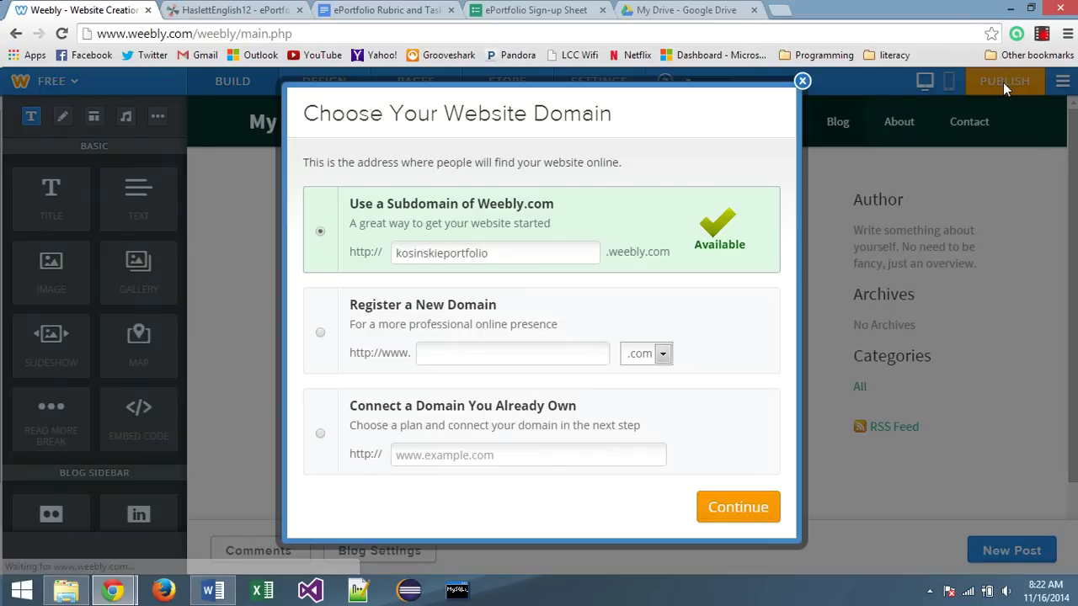
left_click_drag(345, 257, 673, 261)
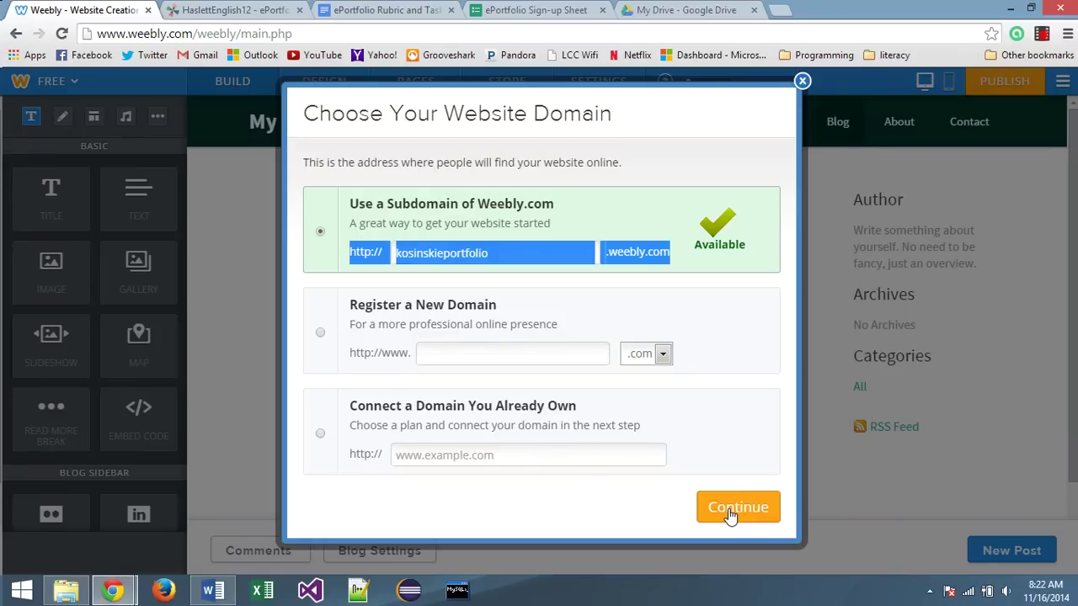
left_click(730, 510)
left_click(520, 362)
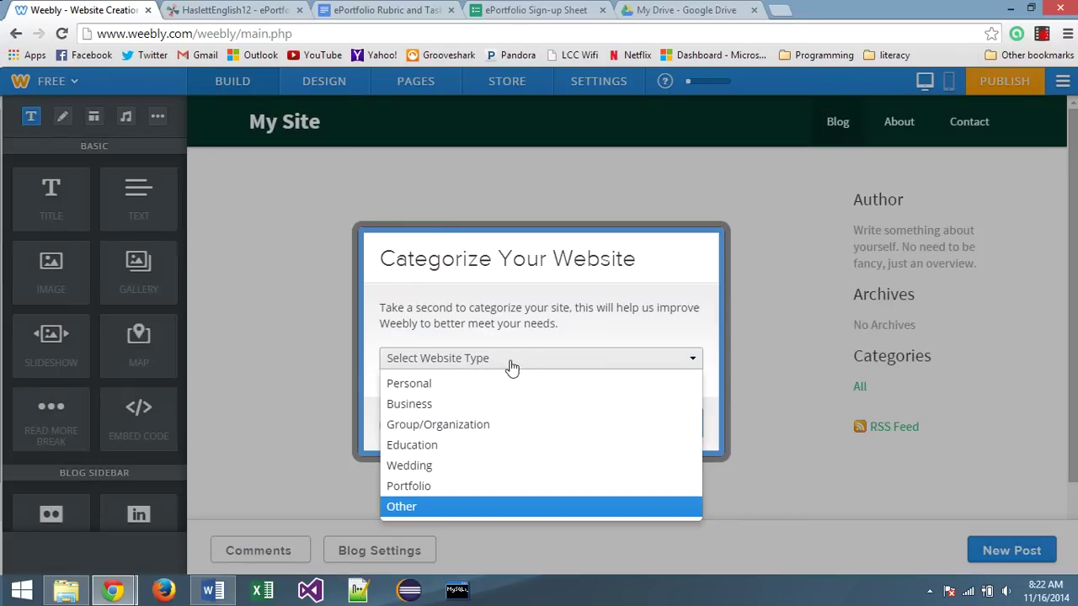
left_click(427, 489)
left_click(665, 424)
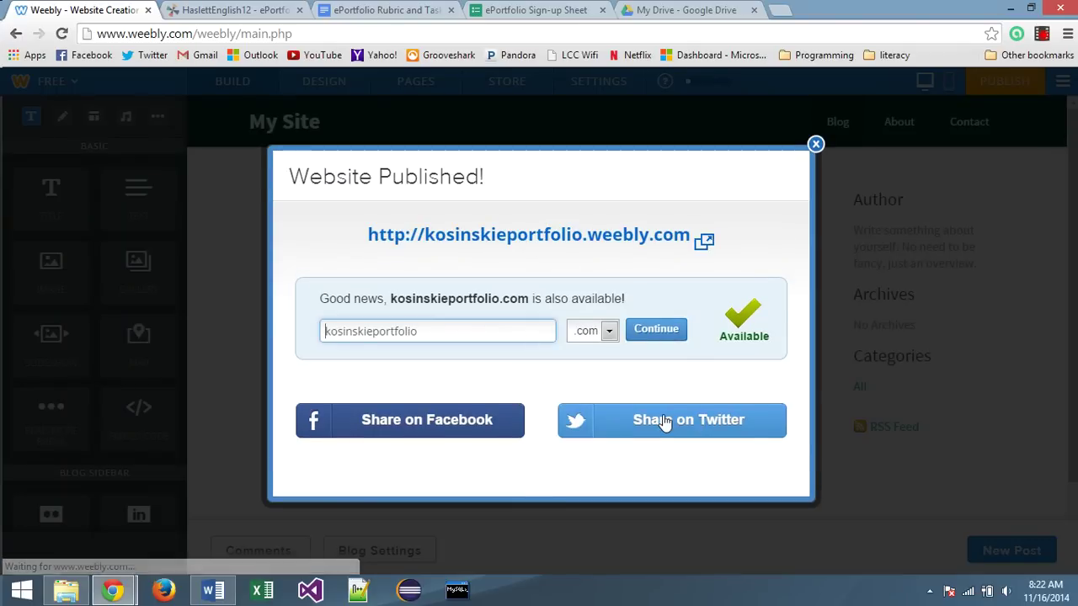
Copy the published site's weebly.com web address
left_click_drag(362, 247, 695, 242)
right_click(684, 232)
left_click(712, 327)
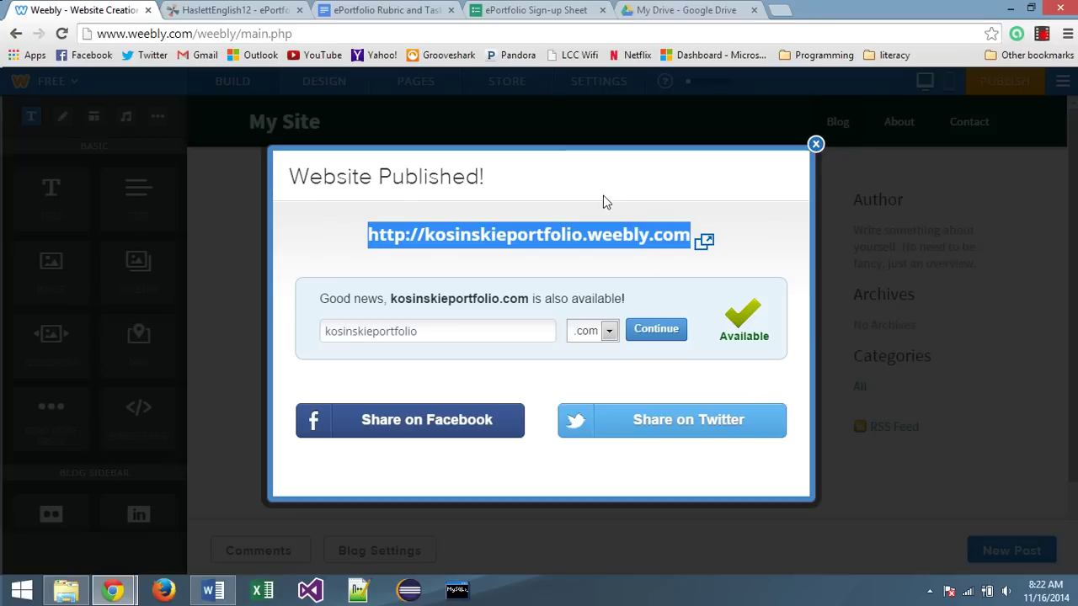
left_click(535, 9)
Paste the weebly.com address into the form's eportfolio URL answer and dismiss Weebly's published notice
left_click(340, 373)
right_click(339, 373)
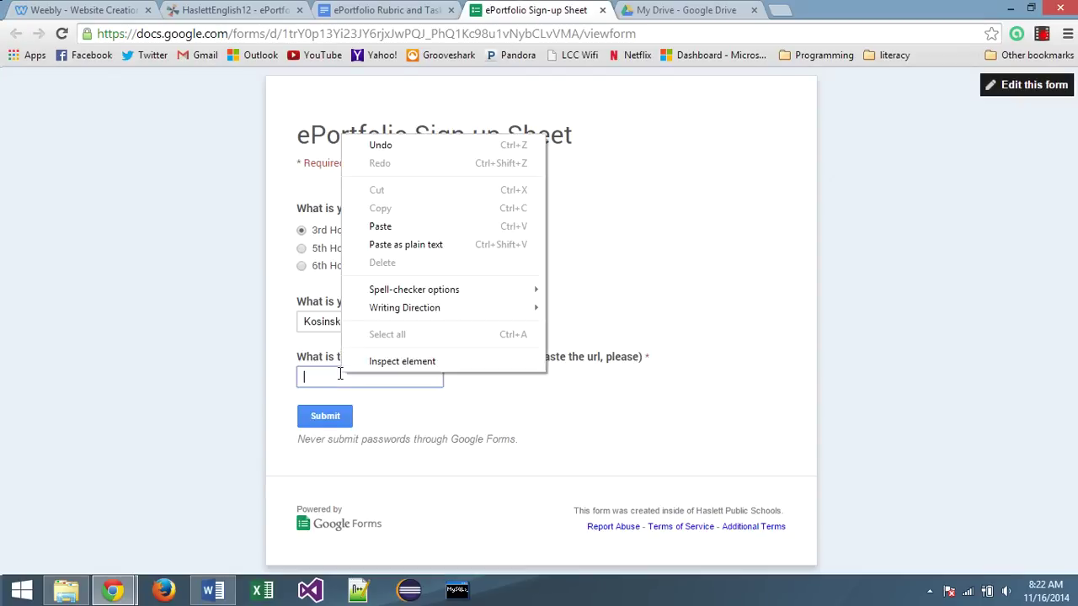
left_click(377, 228)
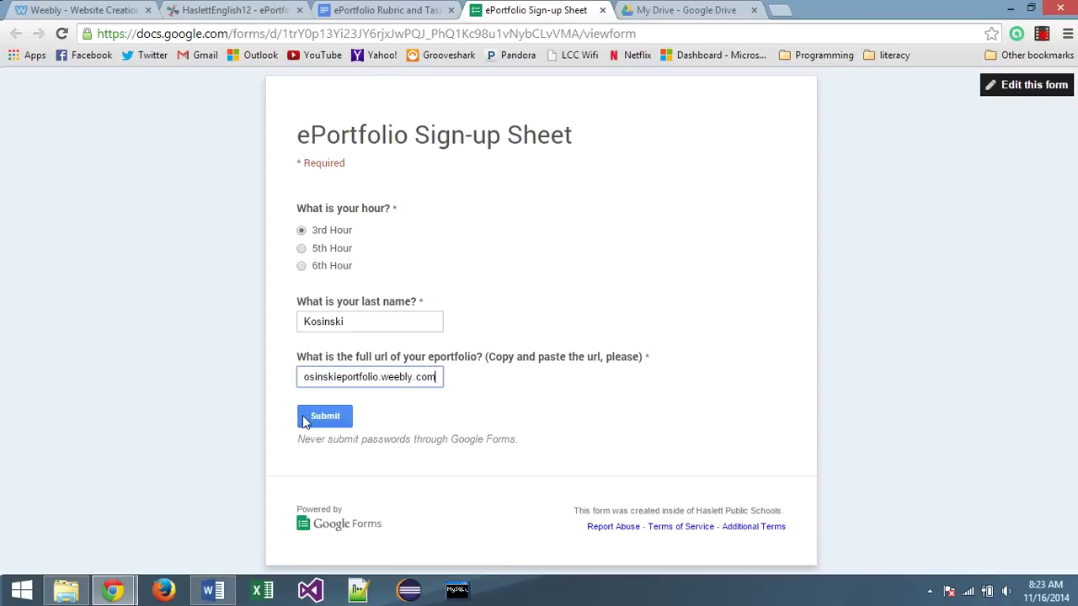
left_click(87, 9)
left_click(814, 145)
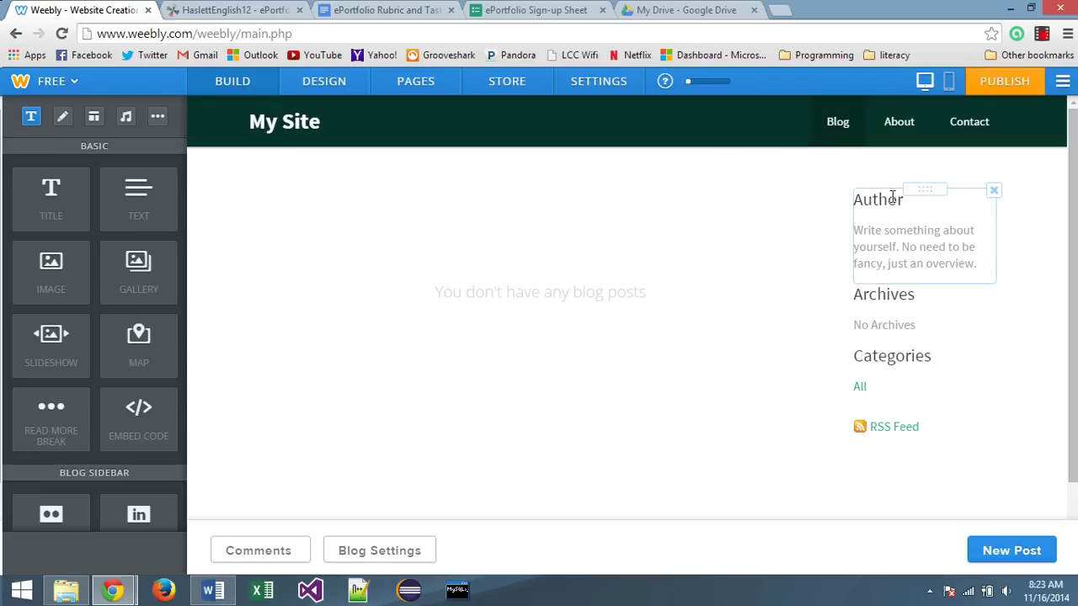
Set the About banner to 'About Me' and 'English Teacher and Creative Writer', then add a Text block
left_click(899, 123)
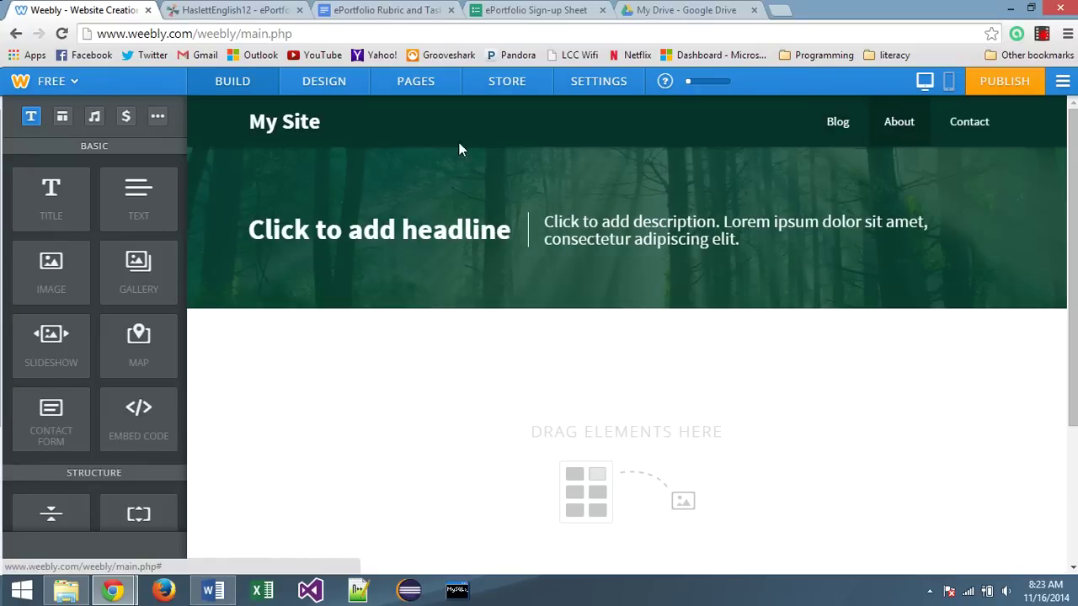
mouse_move(304, 128)
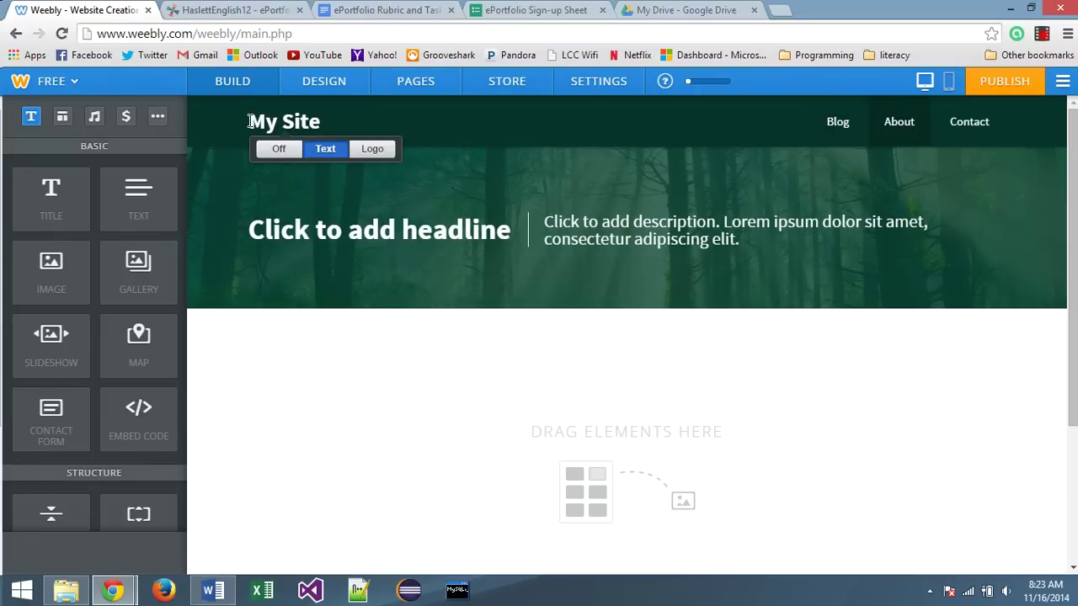
left_click_drag(250, 121, 341, 128)
mouse_move(264, 120)
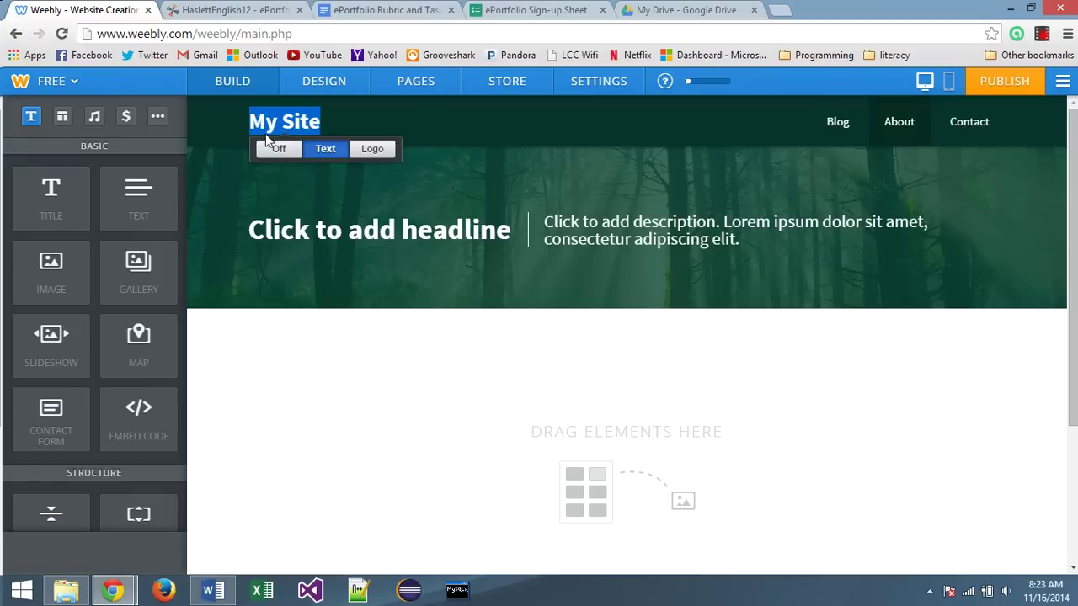
left_click(474, 231)
type("A")
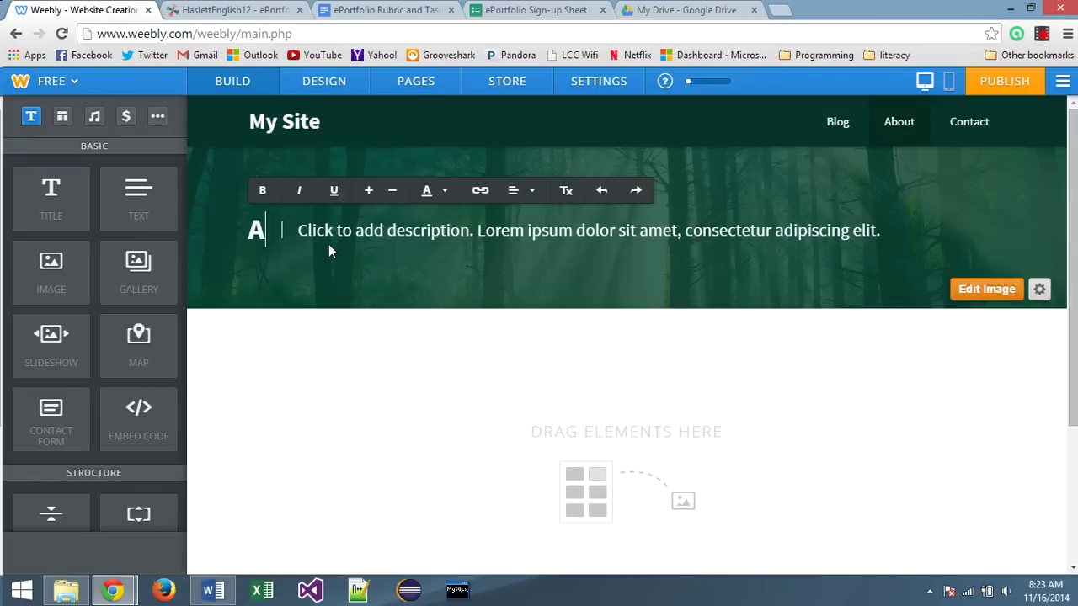
type("bout Me")
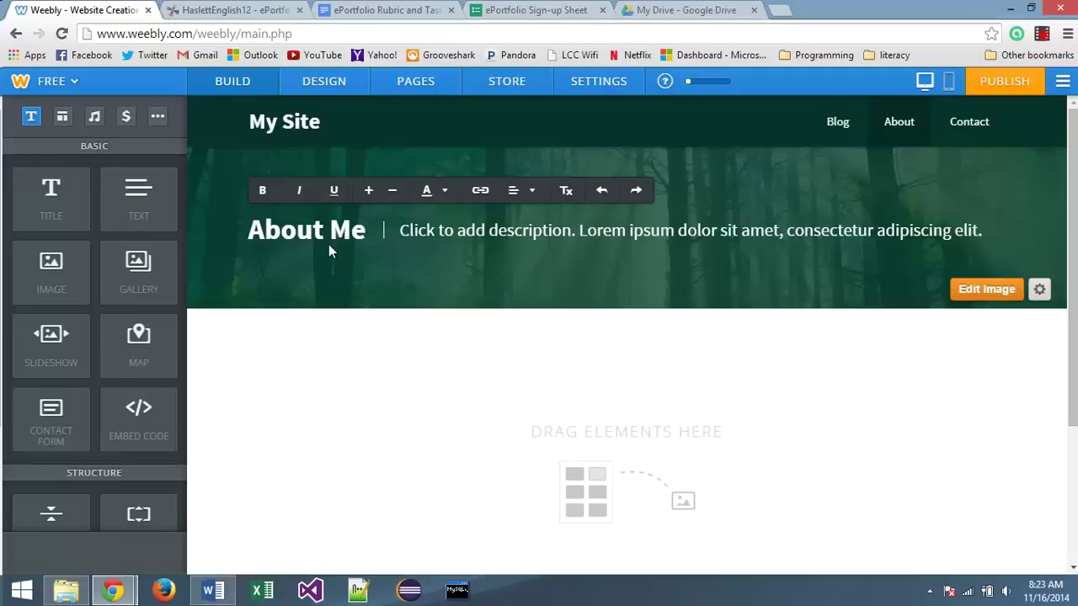
left_click(414, 228)
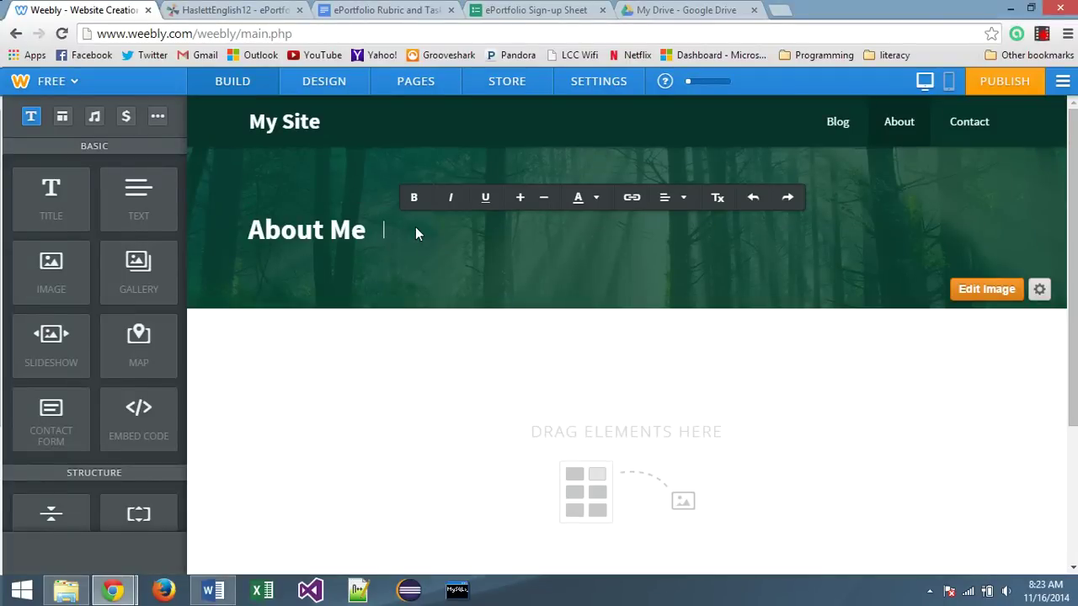
type("English Teacher and C")
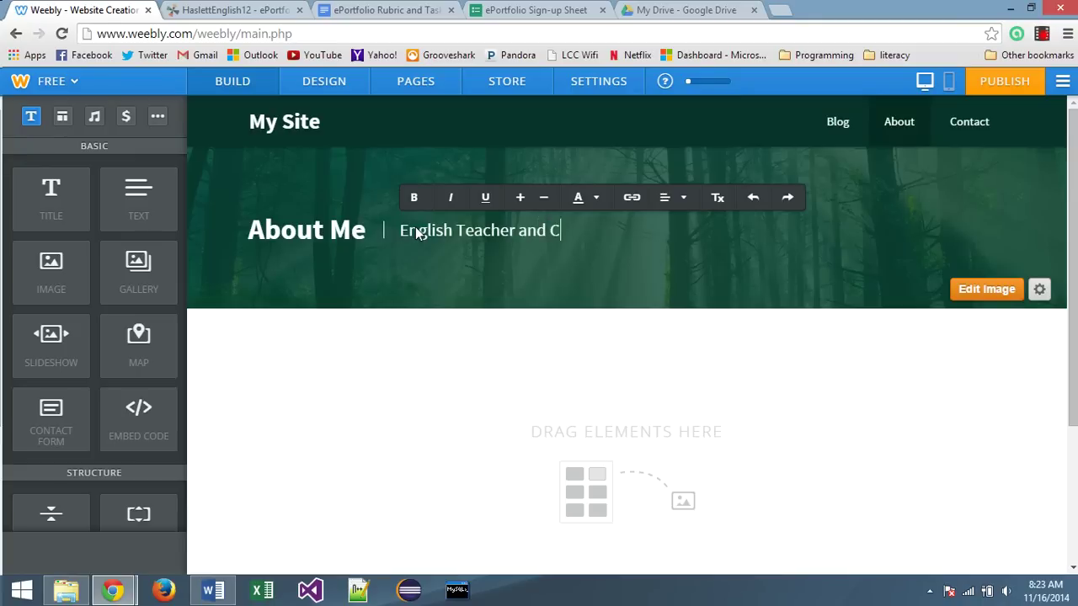
type("reative Writer")
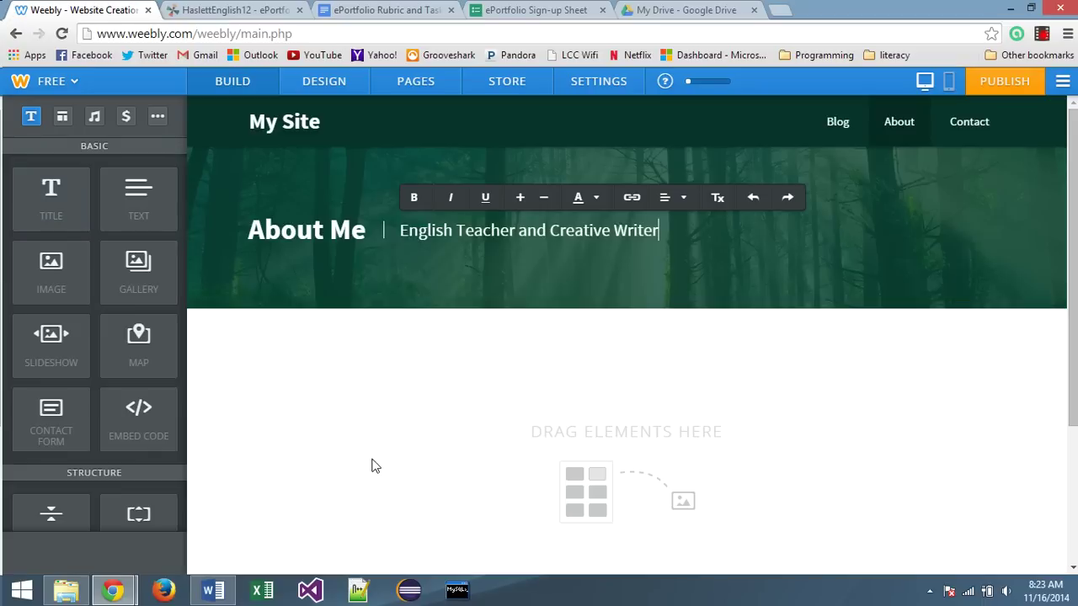
left_click_drag(130, 203, 480, 452)
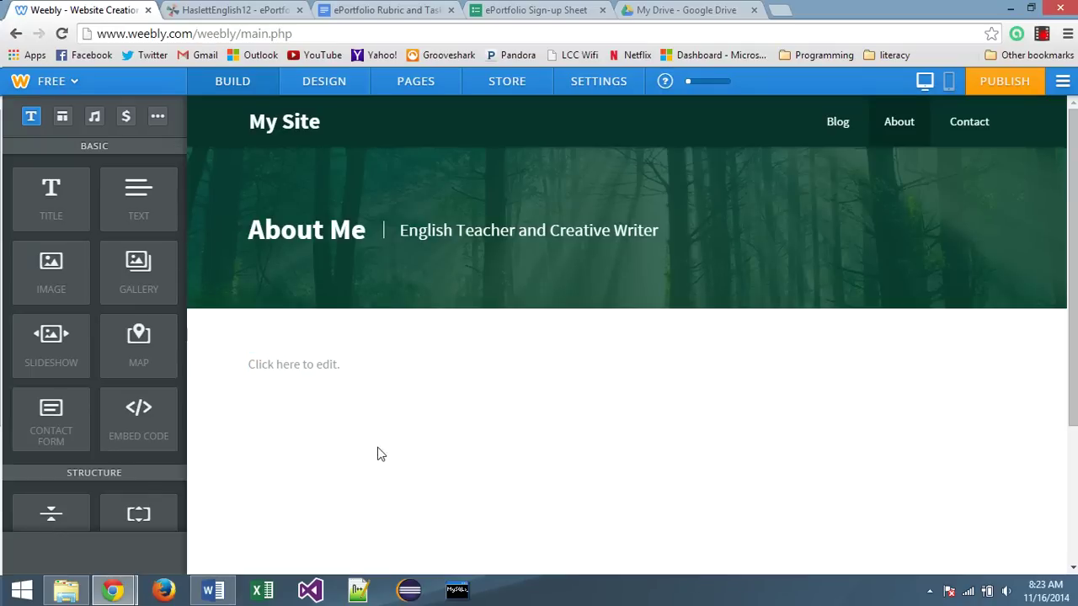
Type 'Biographical information, ambitions, aspirations, where you see yourself go' in the About text block
scroll(267, 440, "down", 2)
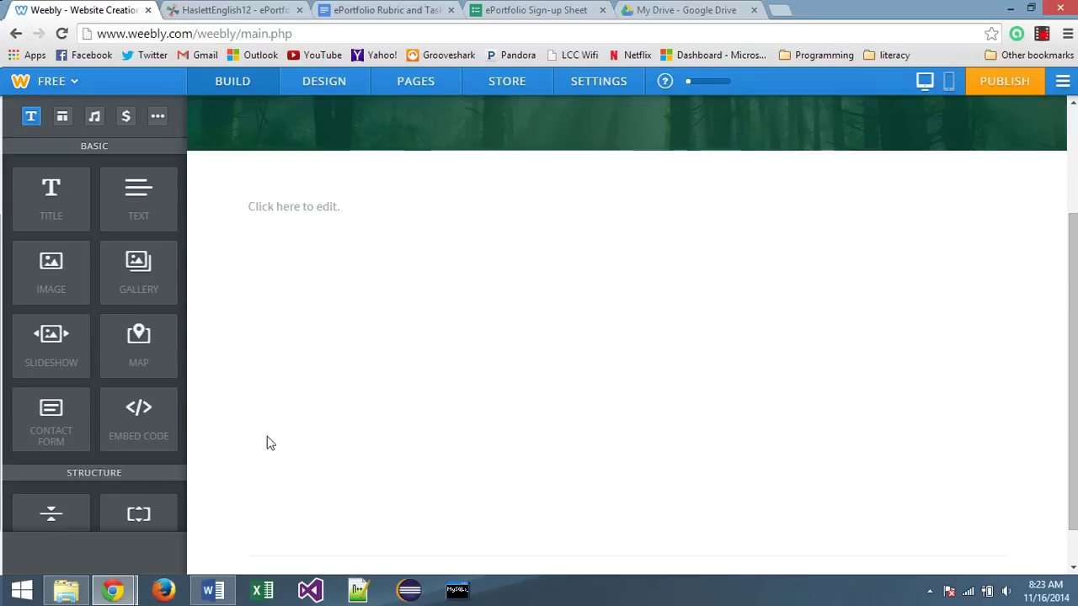
scroll(134, 428, "down", 1)
scroll(134, 428, "down", 6)
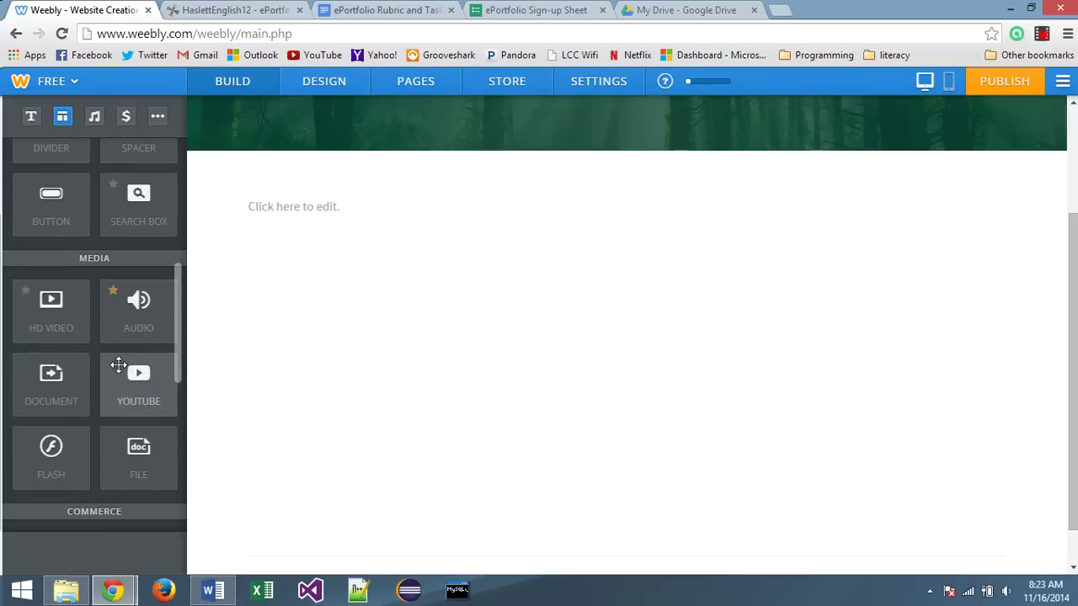
scroll(118, 363, "down", 4)
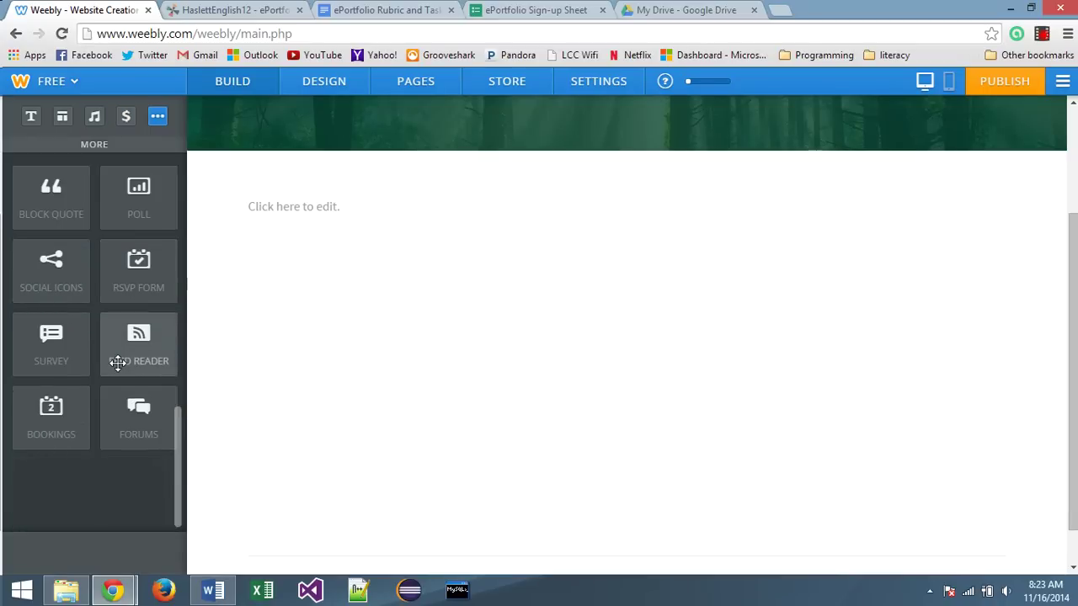
scroll(117, 363, "up", 2)
scroll(118, 363, "up", 3)
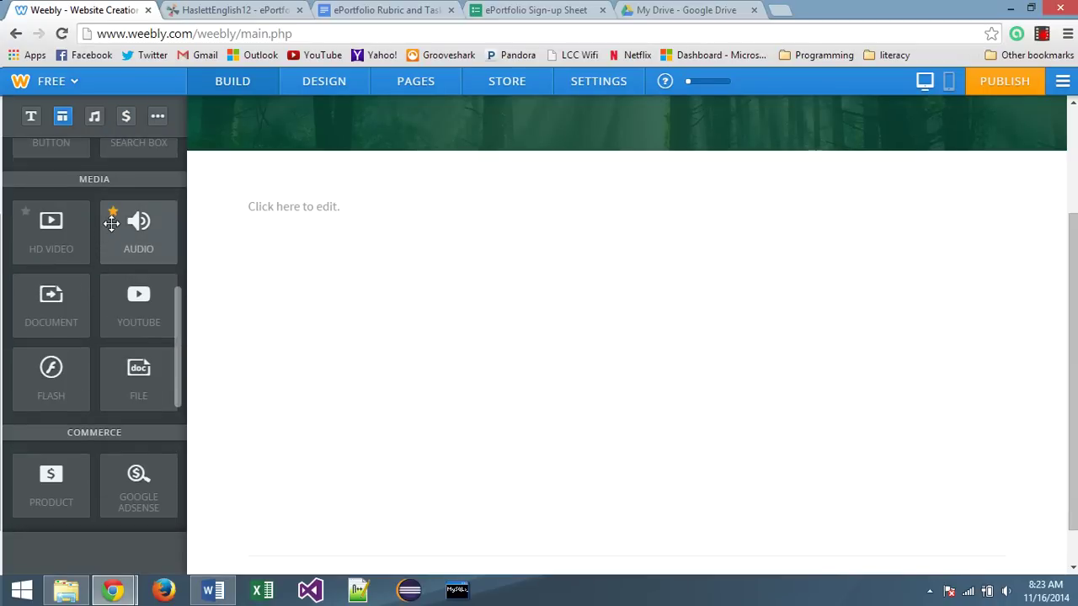
scroll(92, 349, "down", 2)
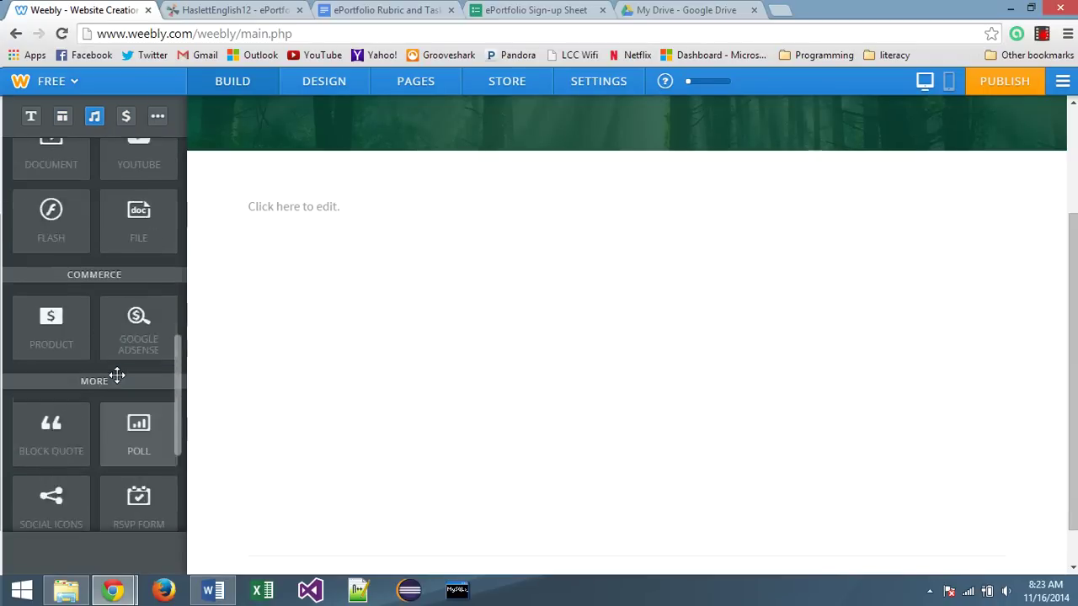
scroll(117, 375, "up", 5)
scroll(117, 376, "up", 3)
scroll(410, 380, "up", 2)
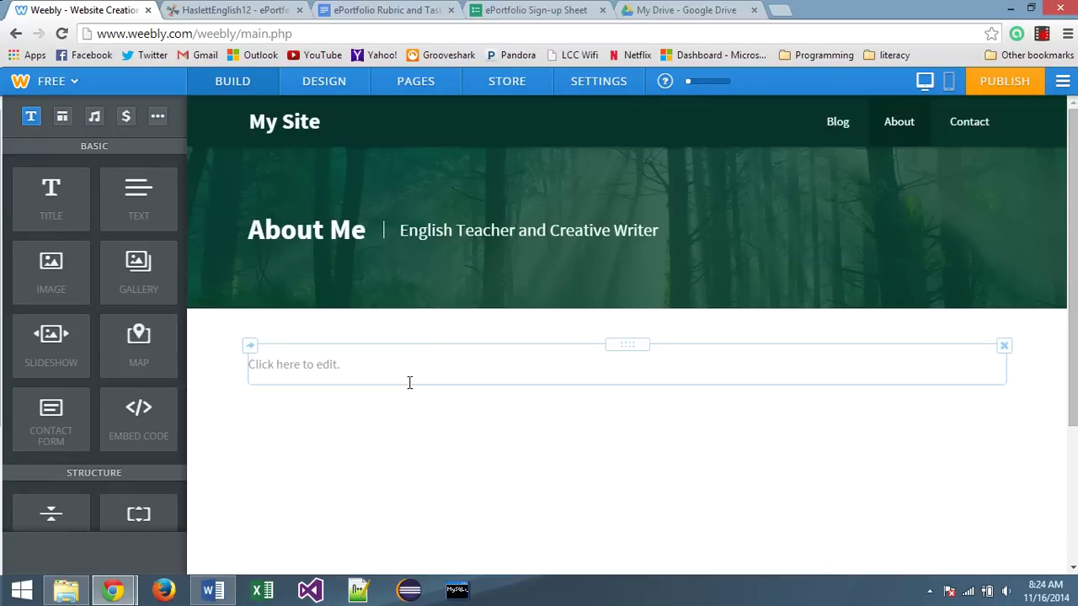
left_click(303, 368)
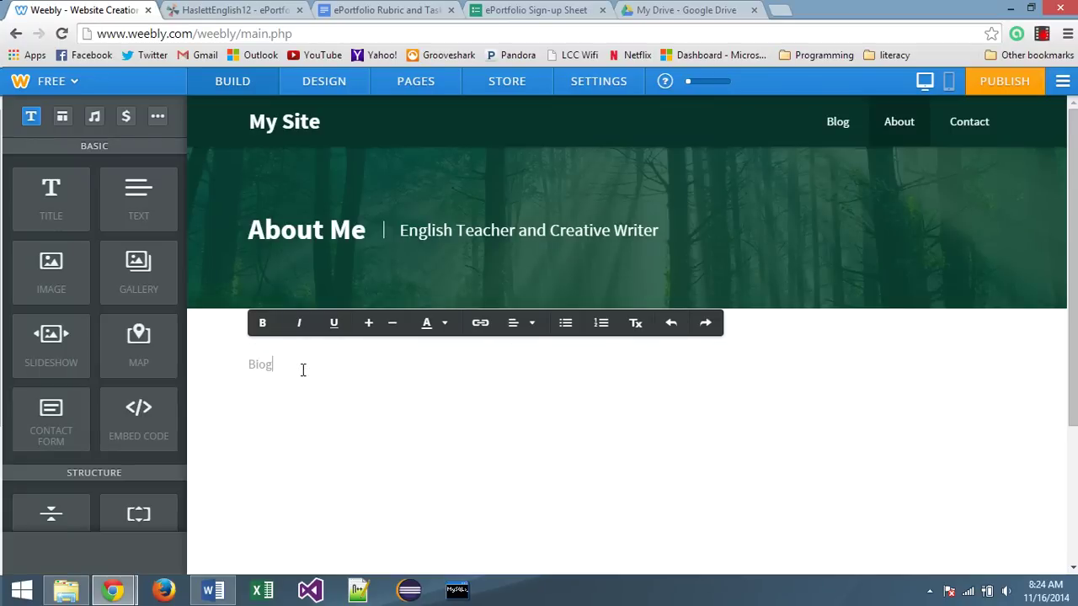
type("Biographical information, ambitions, aspirations, where you s")
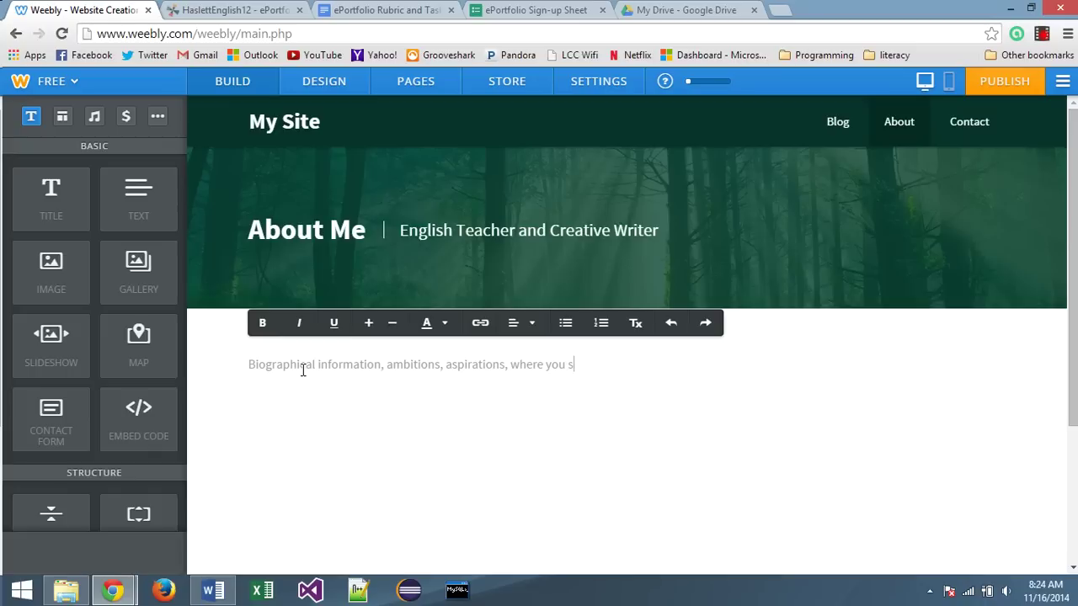
type("ee yourself going...")
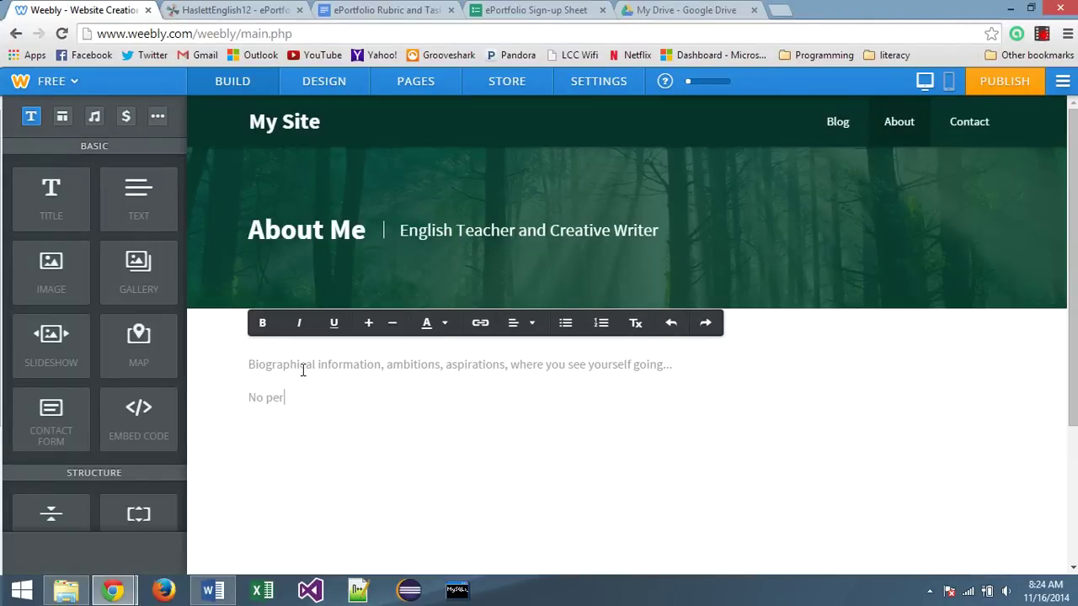
Finish the 'No personal addresses, phone numbers' line and edit the selected paragraph
type("sonal addresses, phone numbers...")
left_click_drag(486, 399, 242, 370)
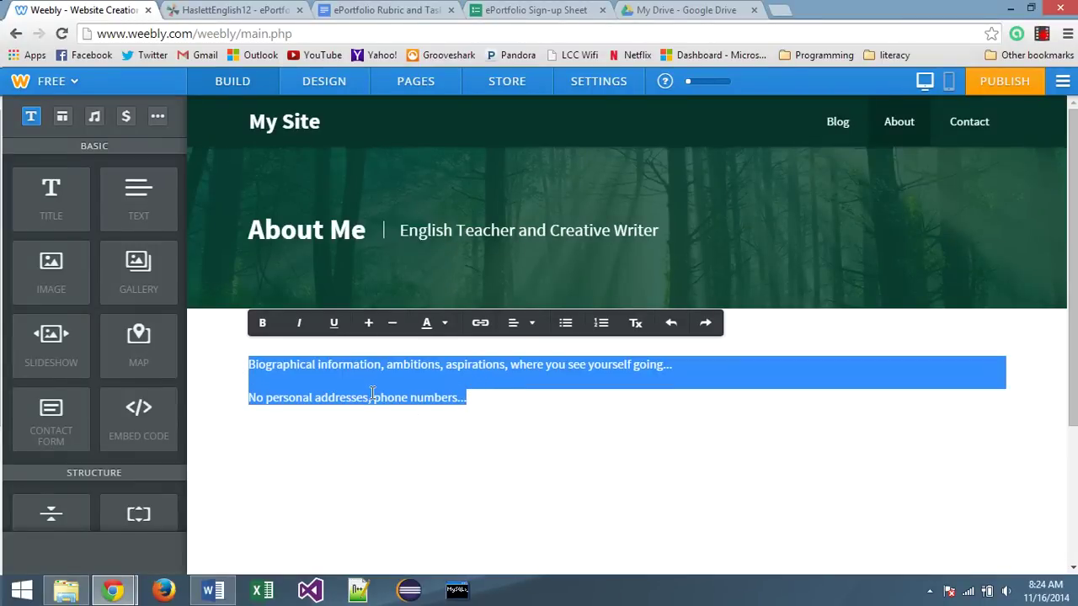
left_click(322, 361)
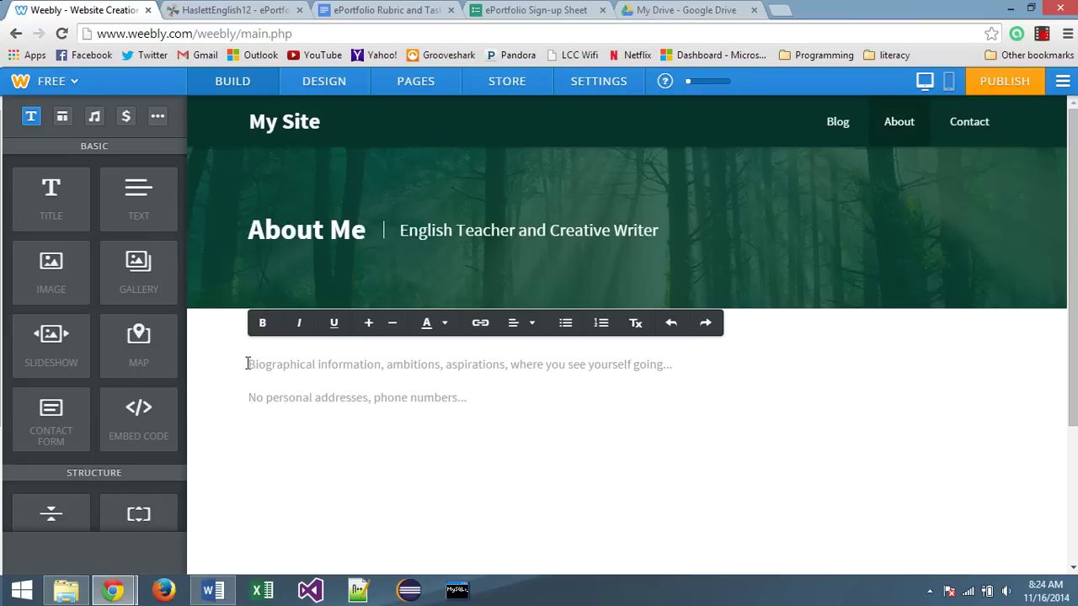
left_click_drag(247, 364, 675, 371)
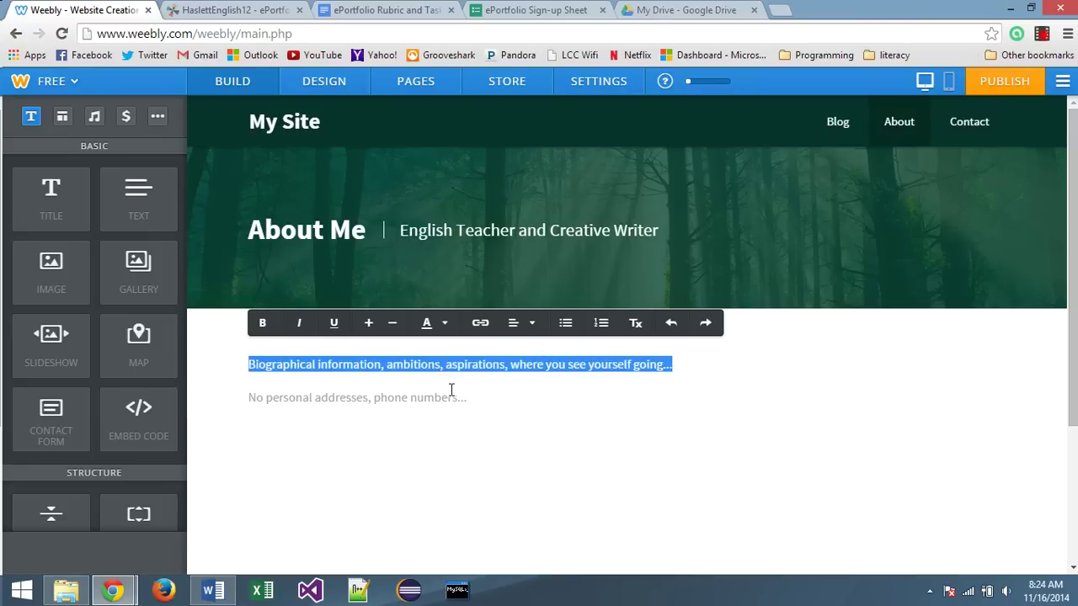
key("BackSpace")
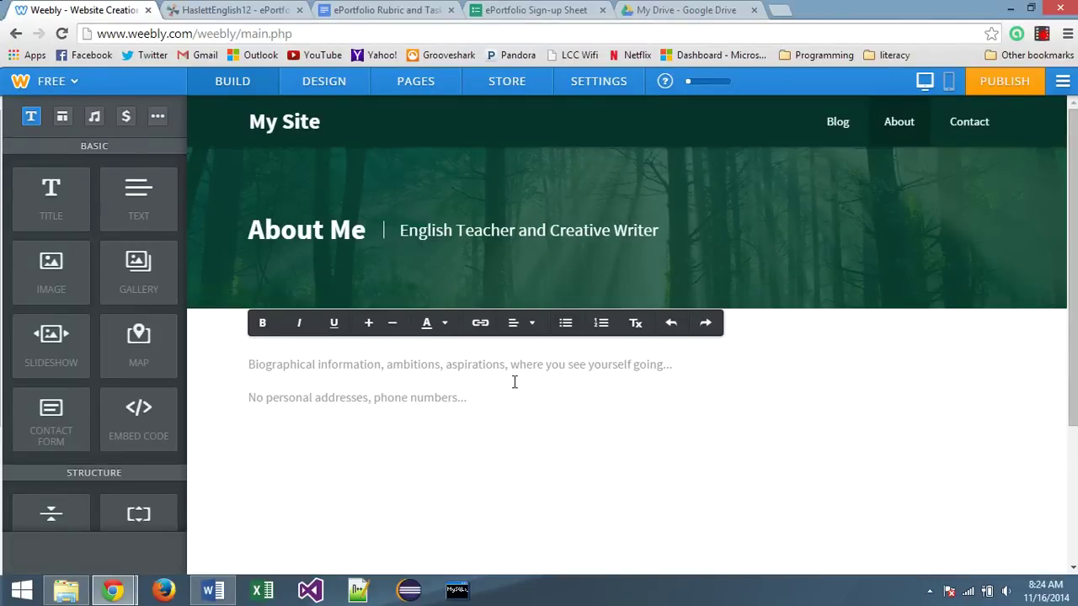
Go to the Blog page, leave the Author heading unchanged, and start a new post draft
left_click(838, 123)
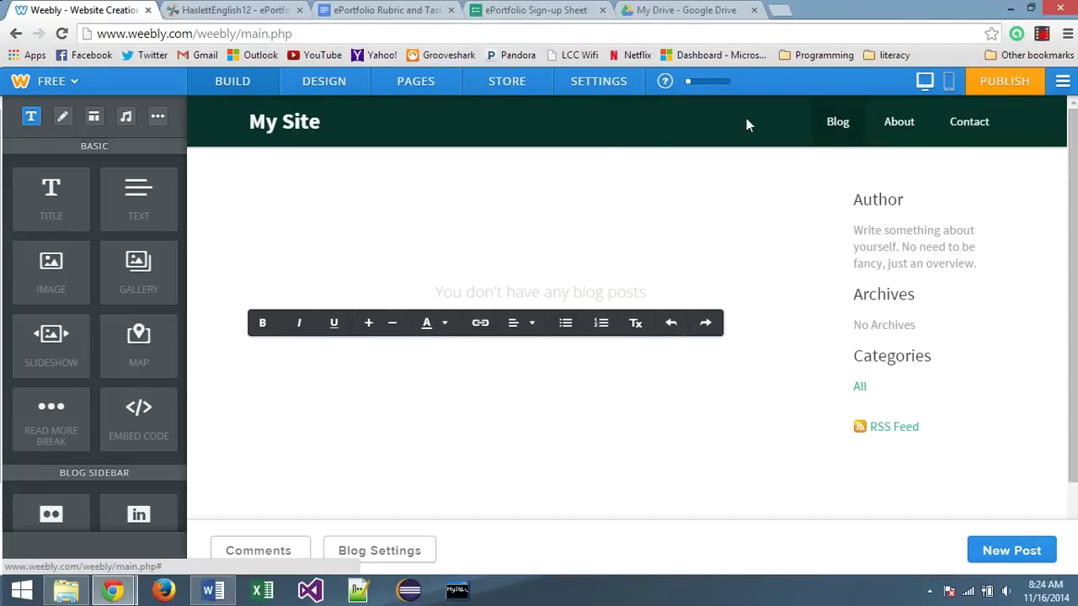
scroll(332, 242, "down", 1)
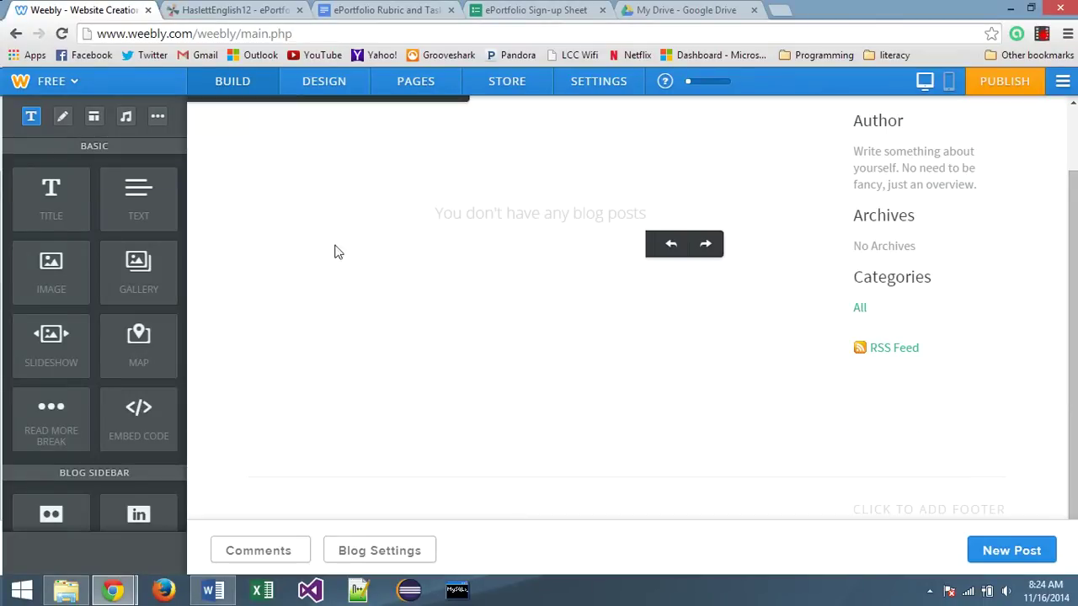
scroll(556, 340, "up", 1)
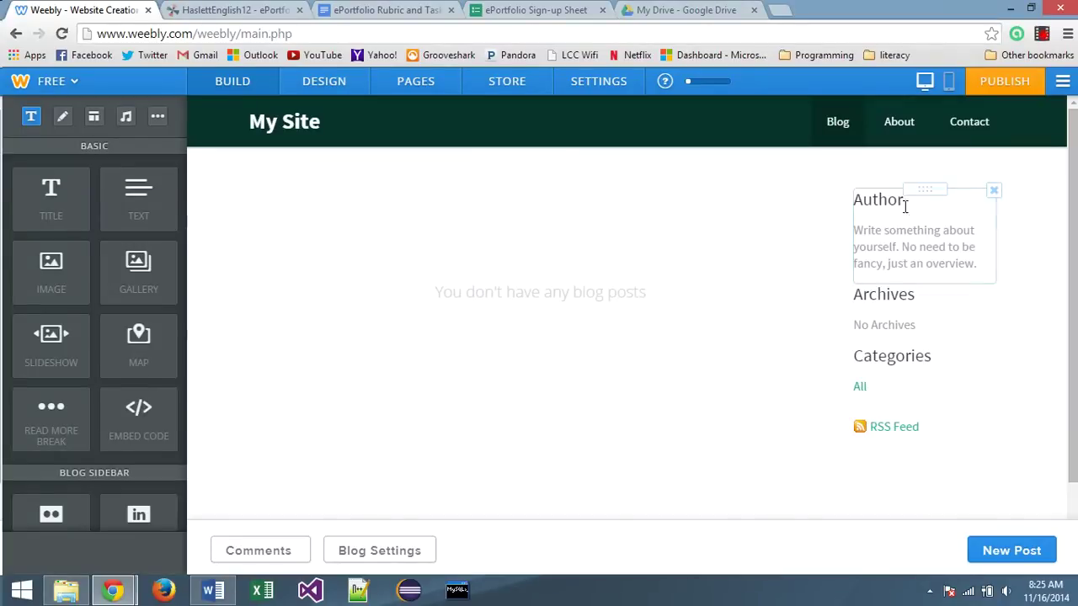
double_click(857, 199)
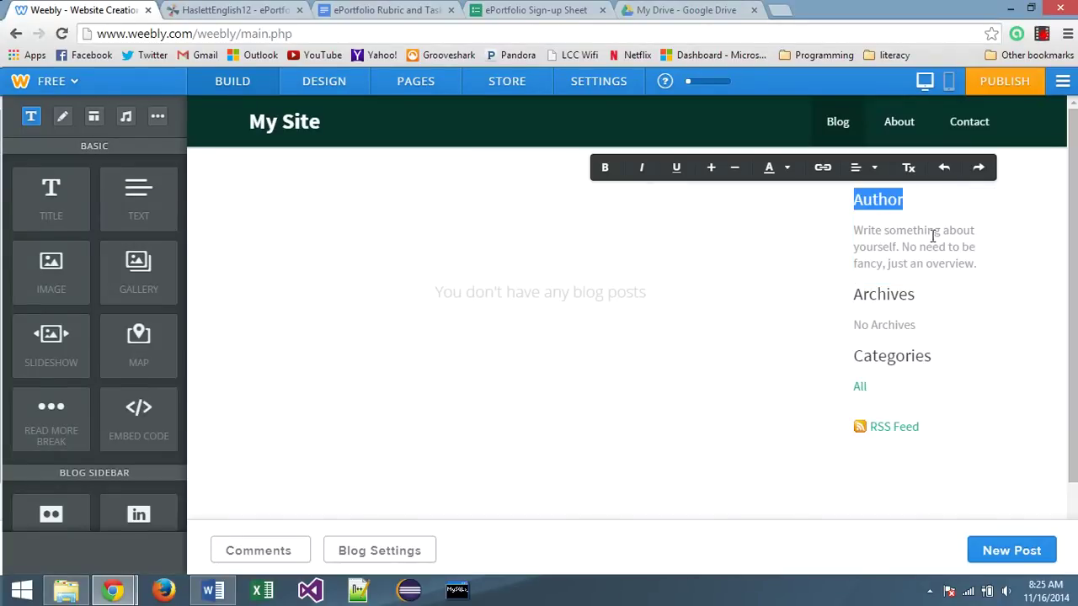
left_click(735, 265)
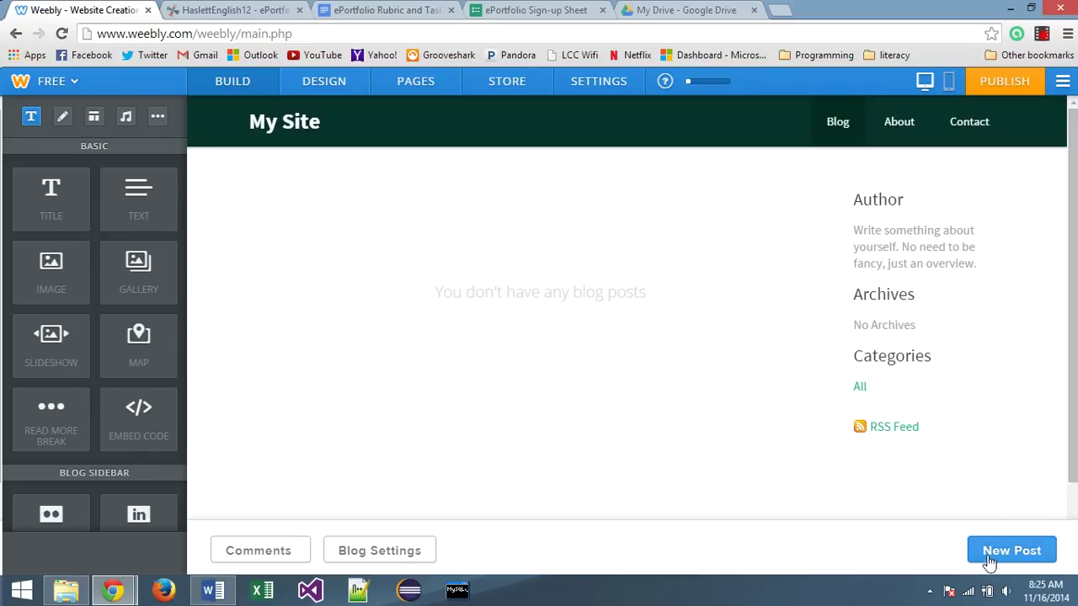
left_click(1029, 557)
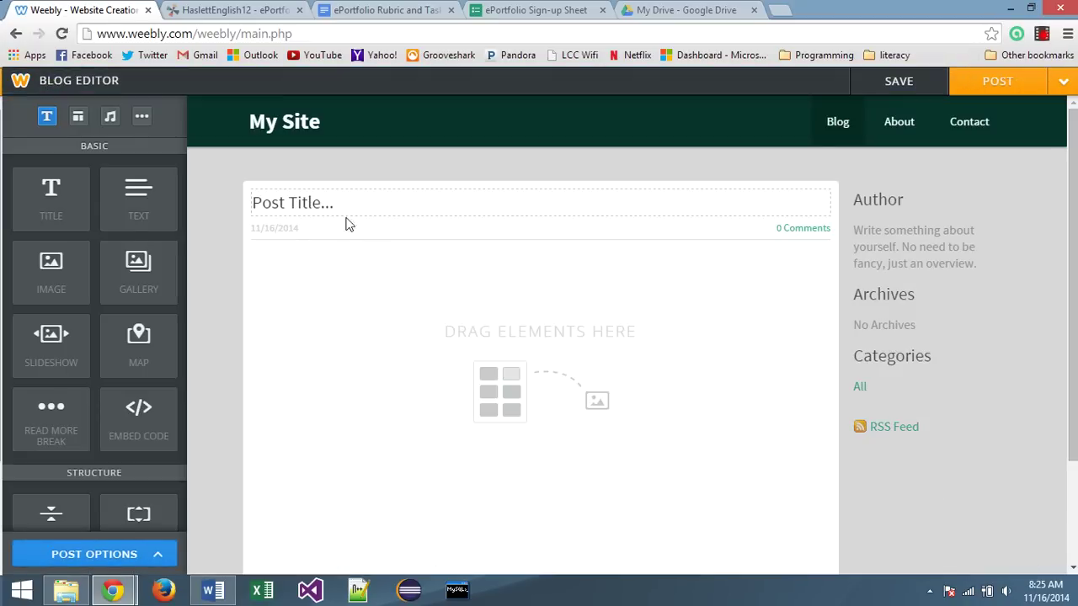
Title the post 'Essential Question: Type the question here' and add a text block reading 'Reflection on this questio'
left_click(260, 203)
type("Essential Questio")
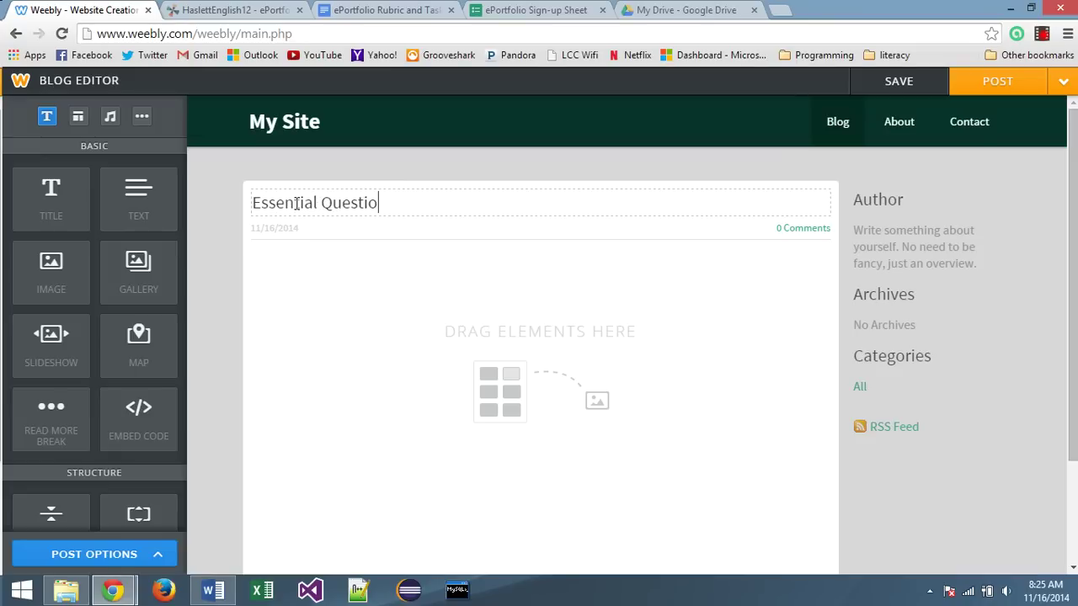
type("n: Type the")
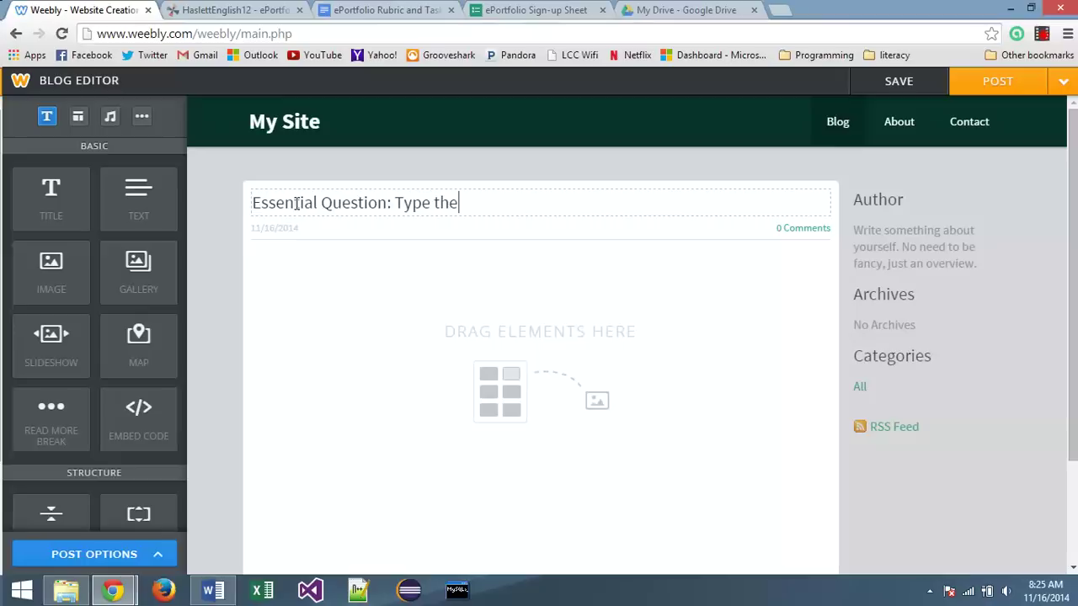
type(" question here!")
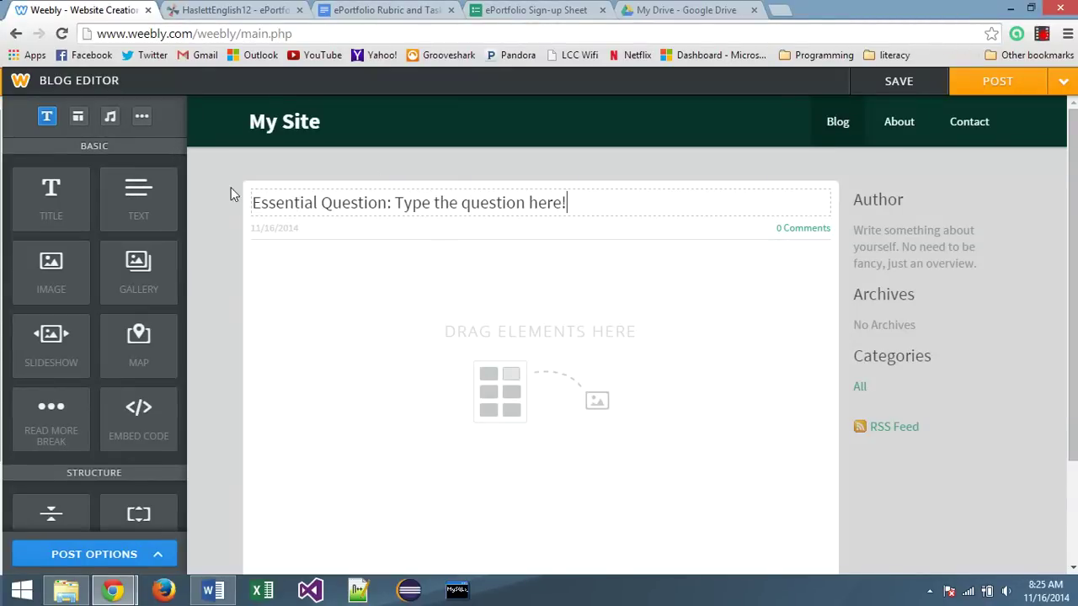
left_click_drag(138, 198, 339, 339)
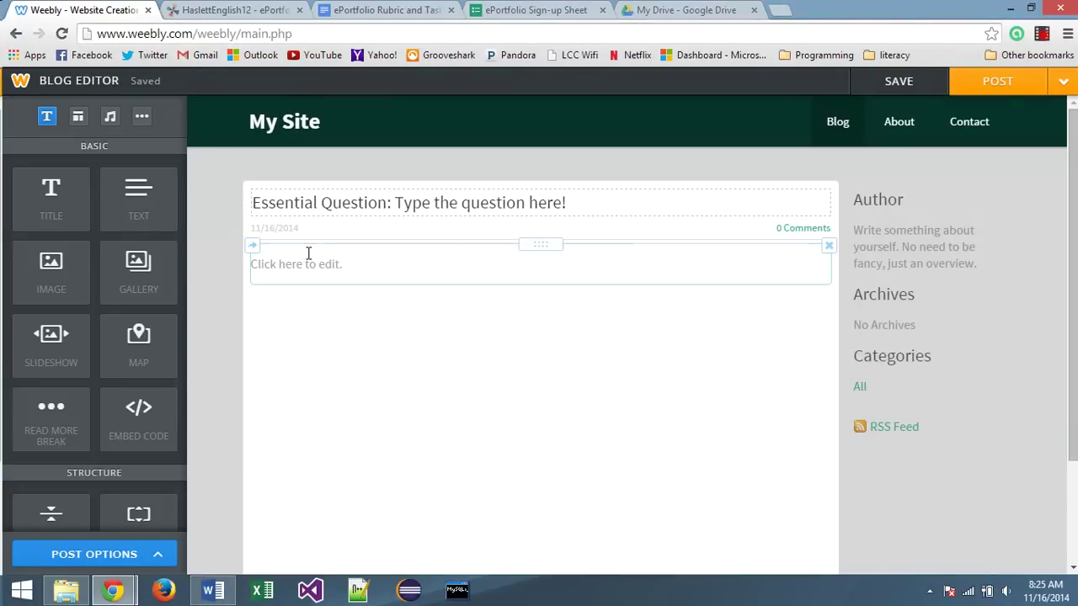
left_click(298, 264)
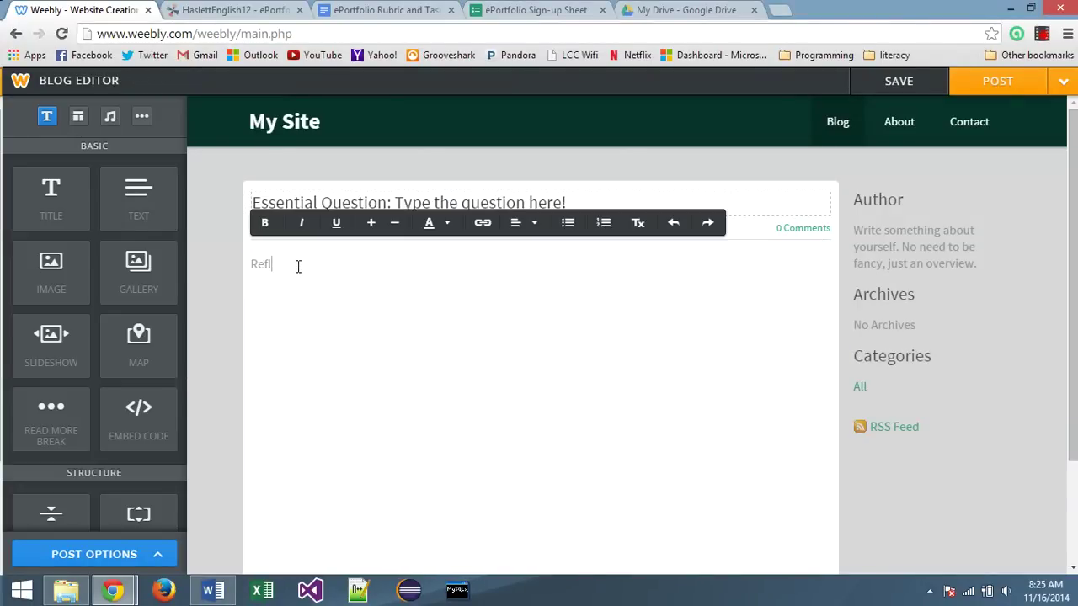
type("Reflection on this question...")
Publish the Essential Question post and dismiss the published confirmation
left_click(197, 224)
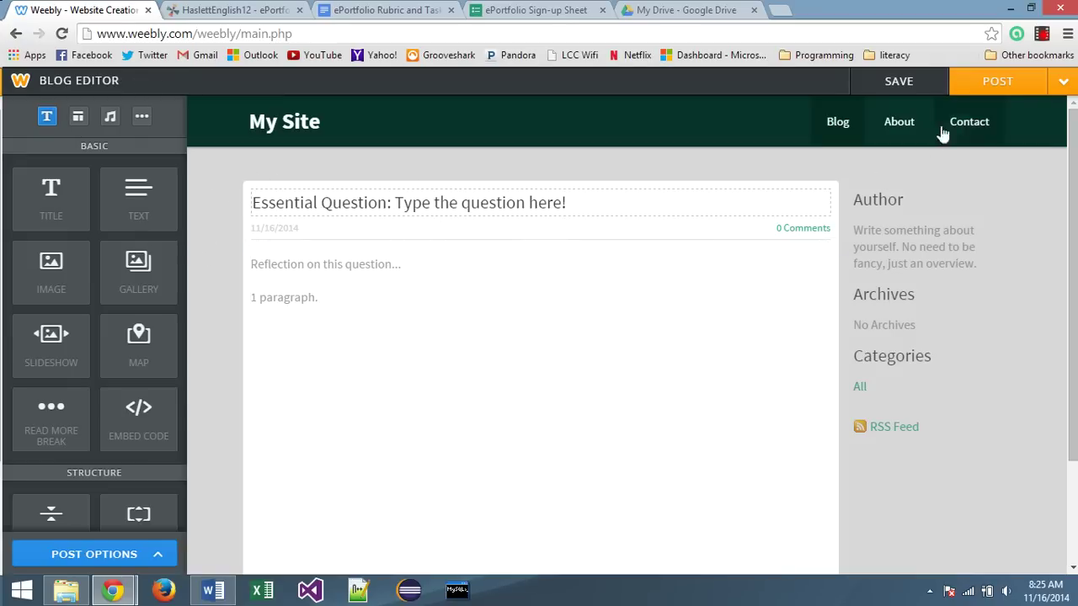
left_click(998, 84)
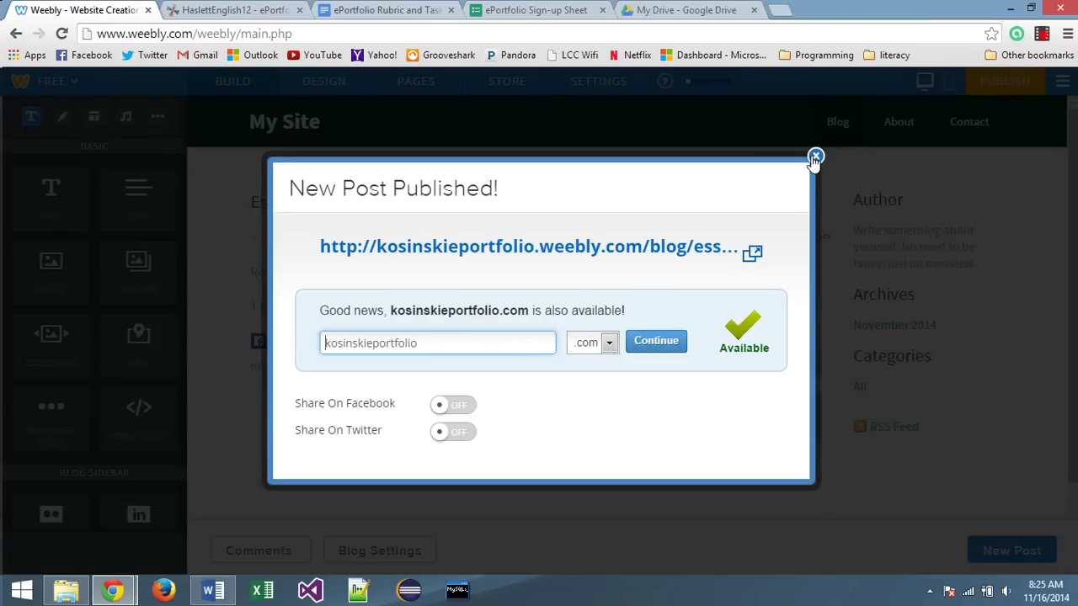
left_click(814, 155)
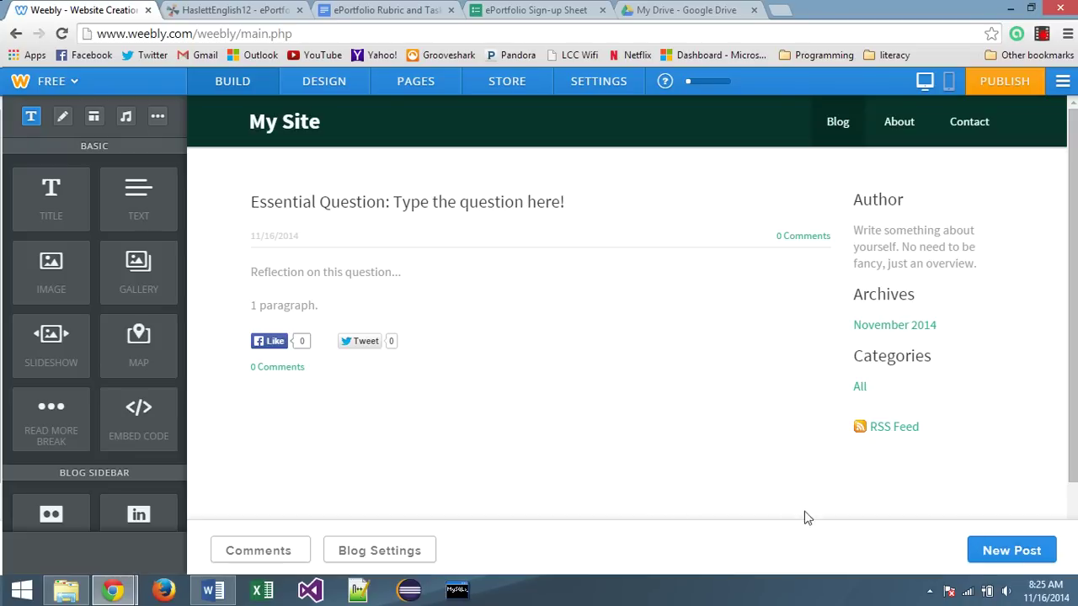
left_click(1009, 551)
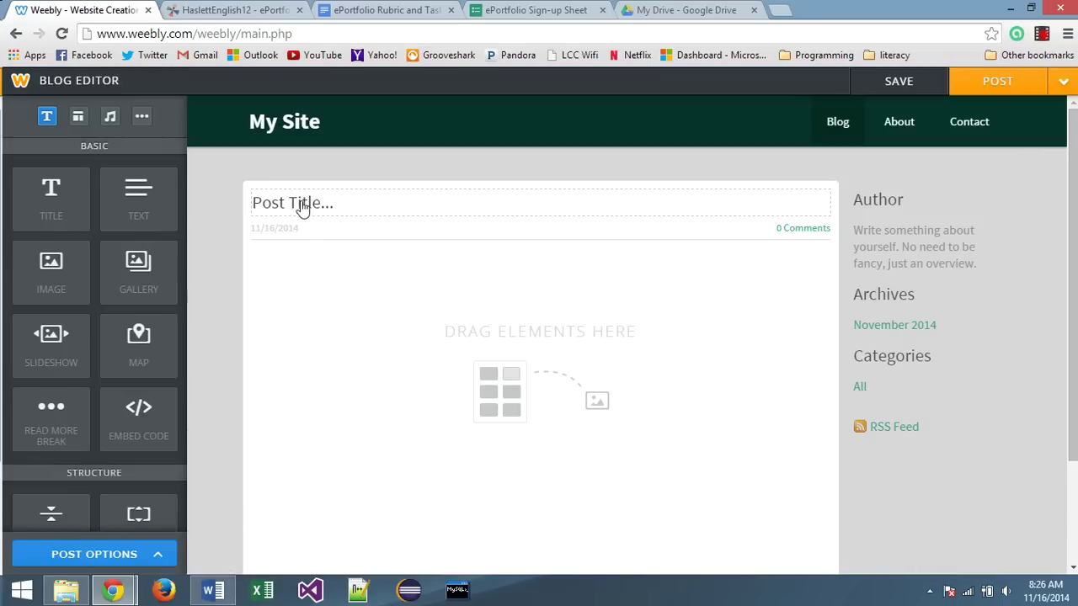
Title the new draft 'Artifact #1: King Lear' and place an empty text block in its body
left_click(302, 202)
type("Artifact #1")
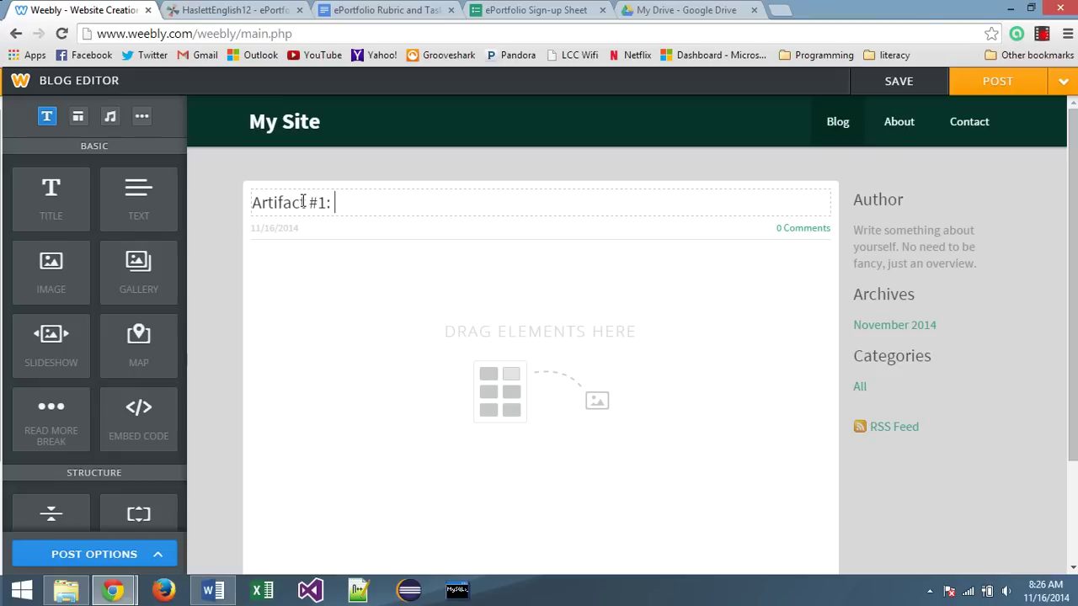
type(": King Lear")
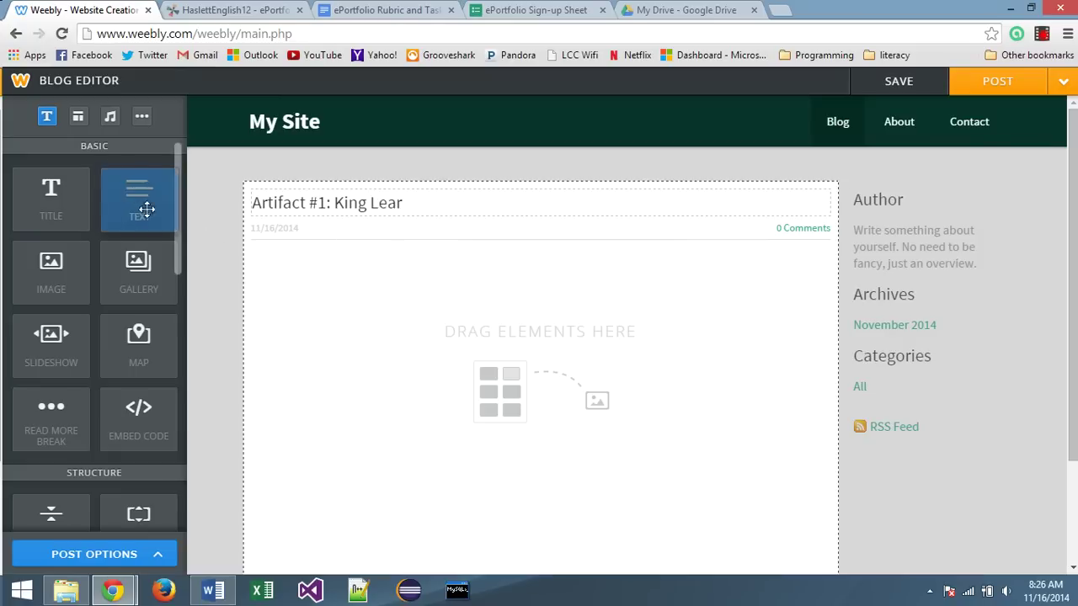
left_click_drag(146, 209, 355, 320)
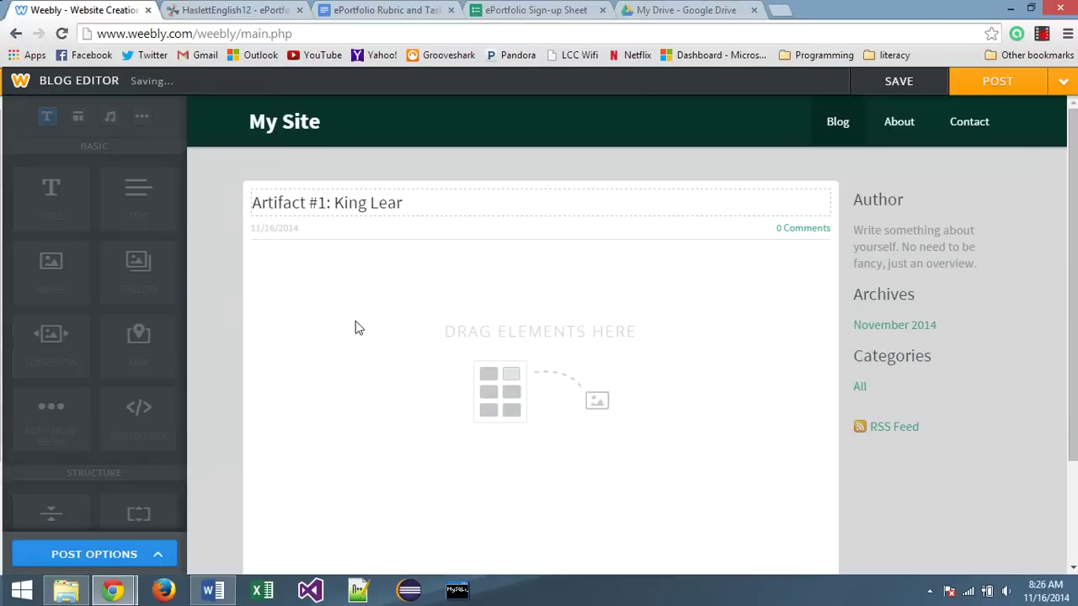
left_click(278, 267)
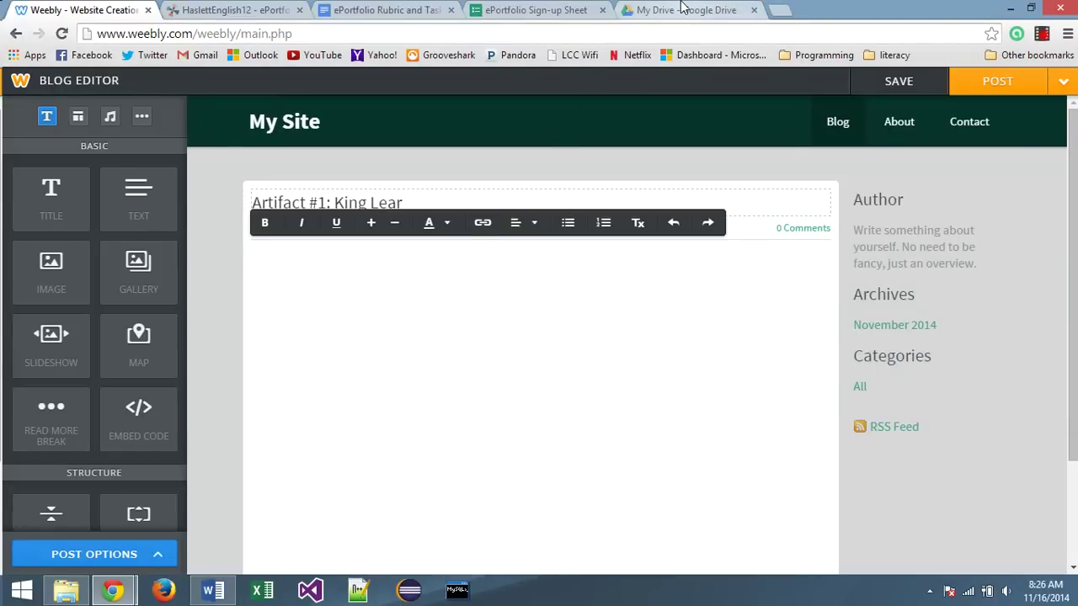
left_click(676, 7)
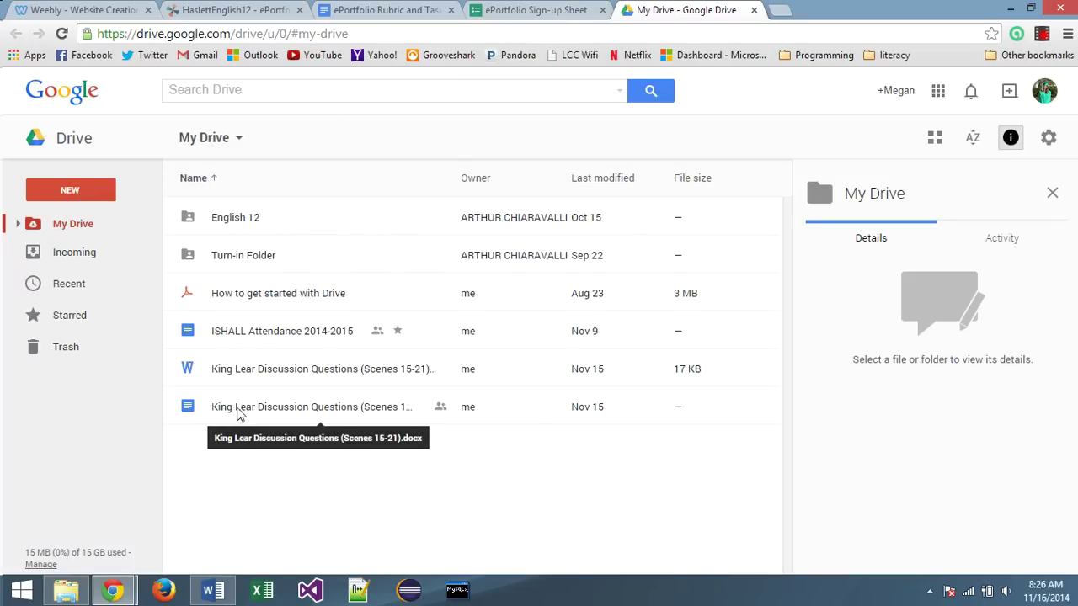
Open King Lear Discussion Questions in Google Docs and copy its shareable view link
double_click(225, 412)
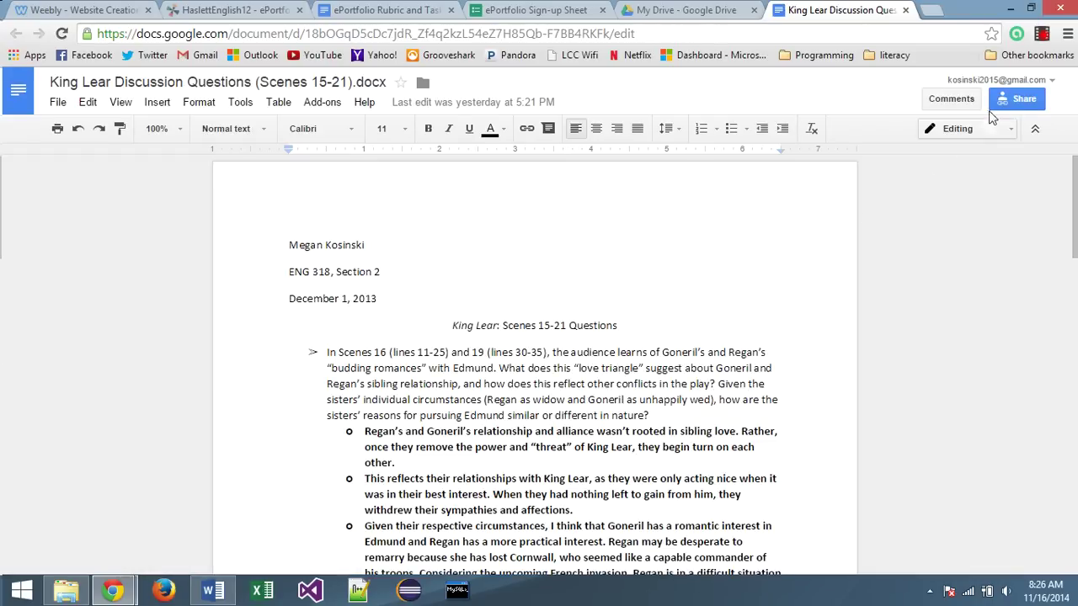
left_click(1008, 99)
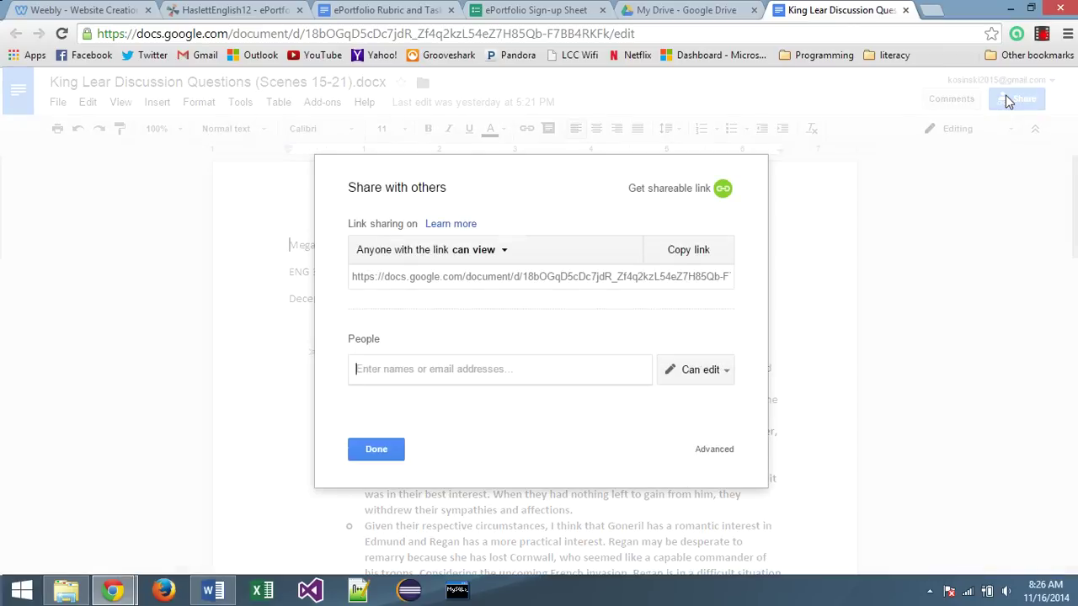
left_click(645, 193)
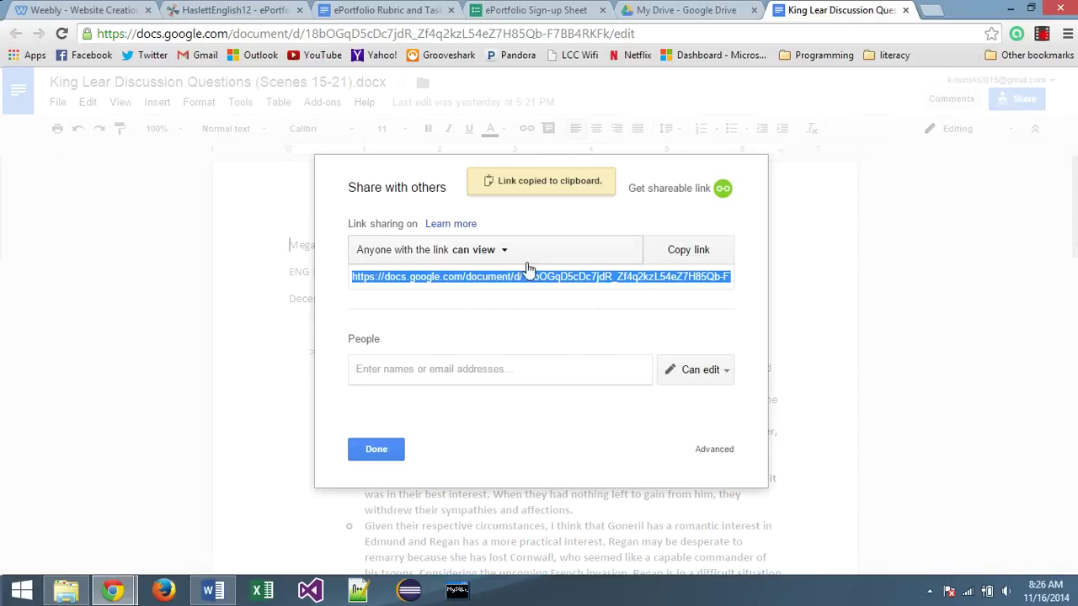
right_click(506, 285)
left_click(436, 280)
right_click(411, 278)
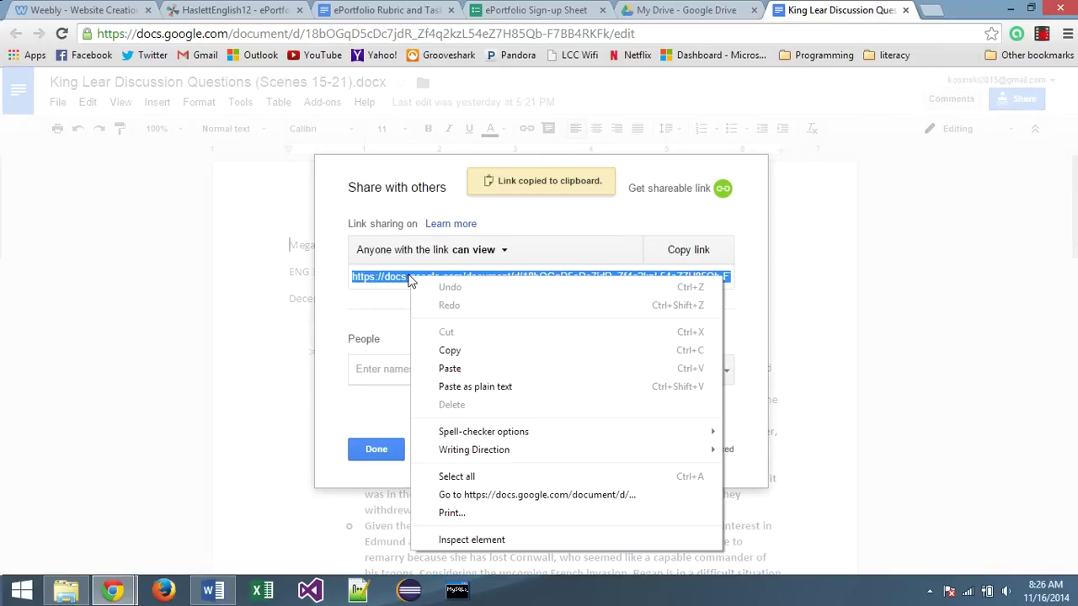
left_click(450, 352)
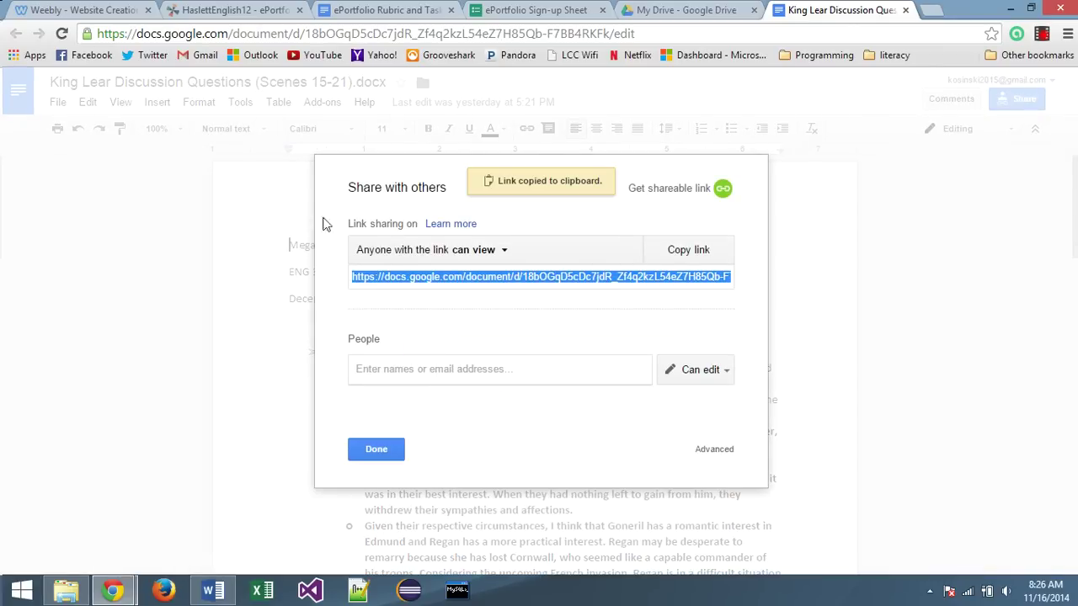
left_click(84, 11)
right_click(336, 292)
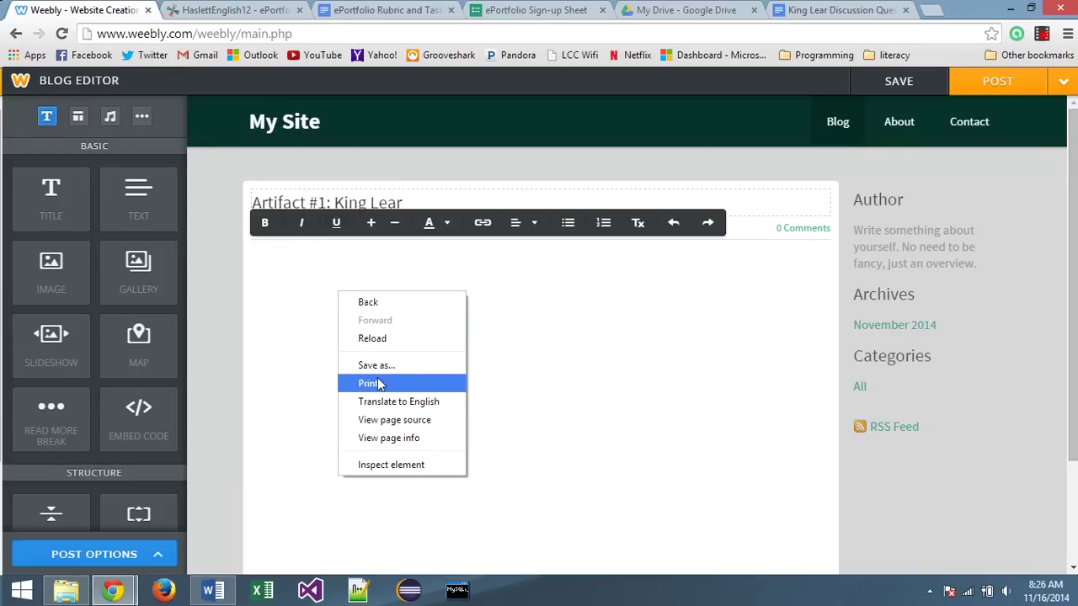
Paste the King Lear share link into the post body, with 'King Lear Question' on the line below
left_click(283, 269)
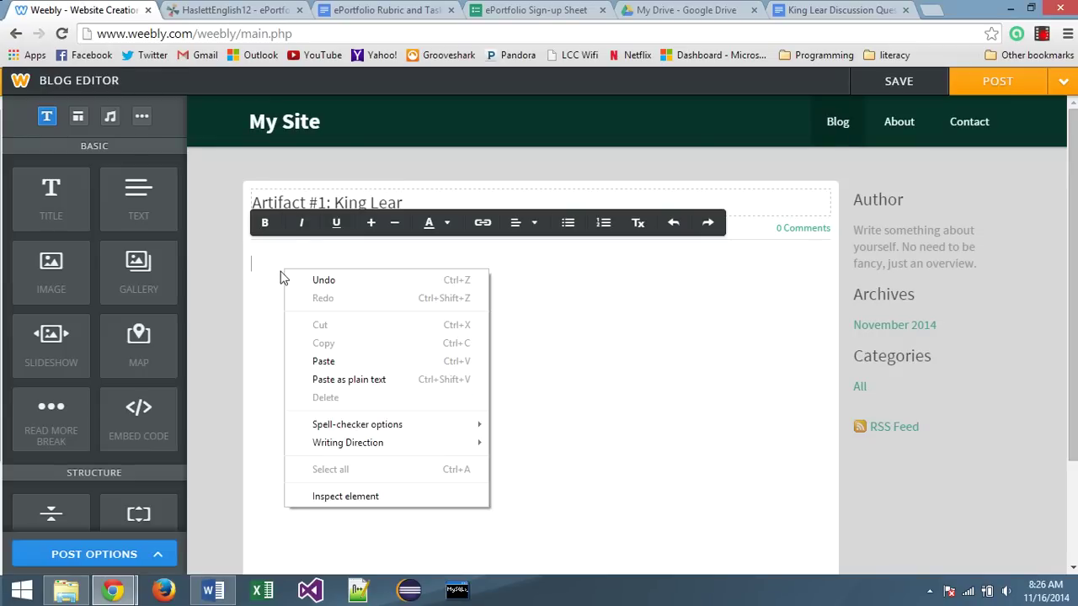
left_click(258, 264)
key("ctrl+v")
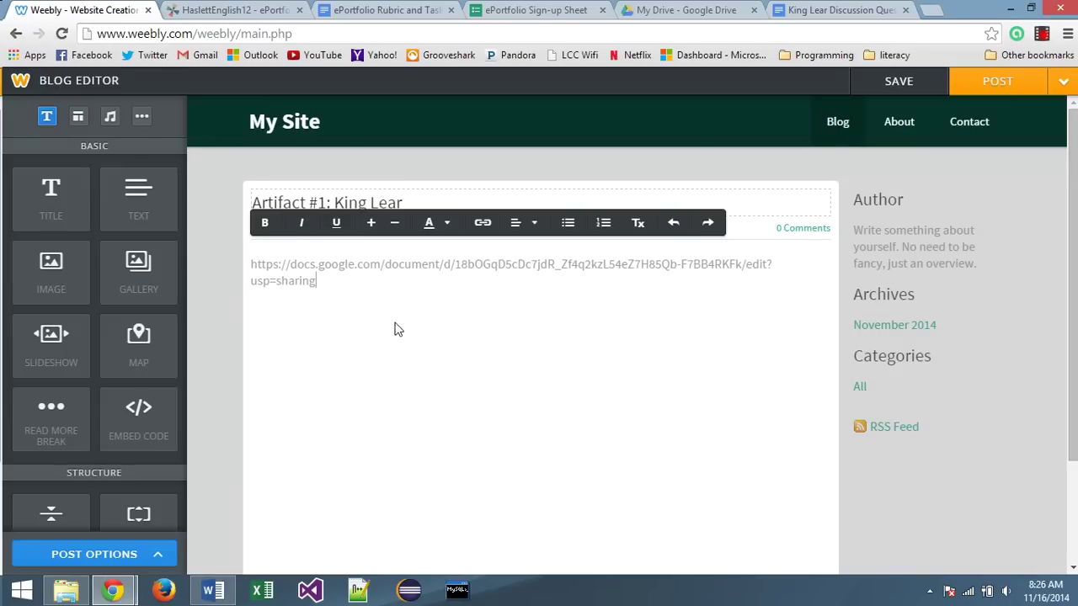
key("Return")
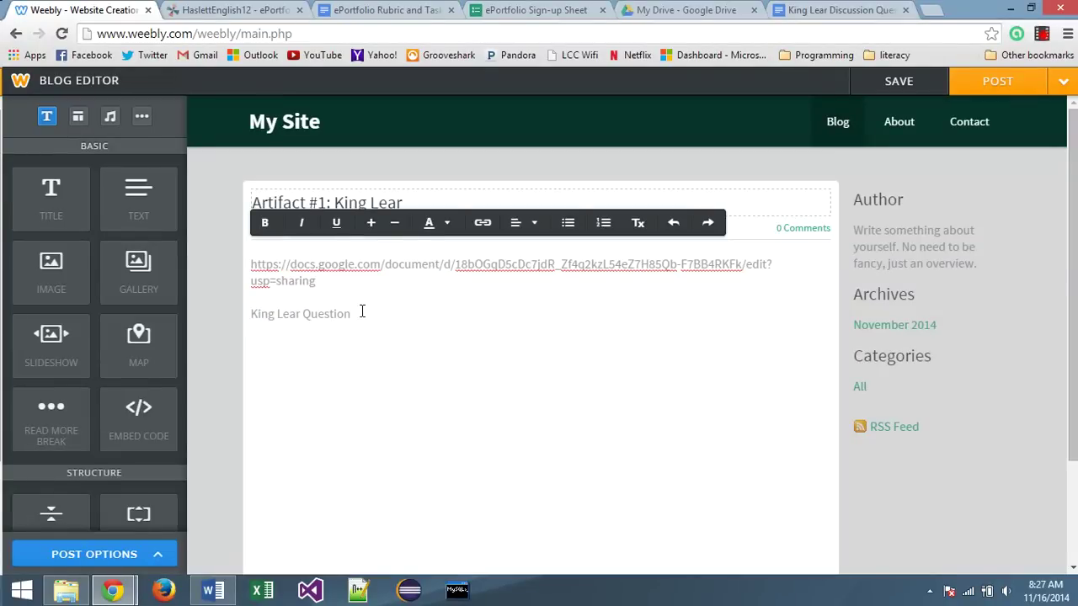
left_click_drag(360, 315, 248, 314)
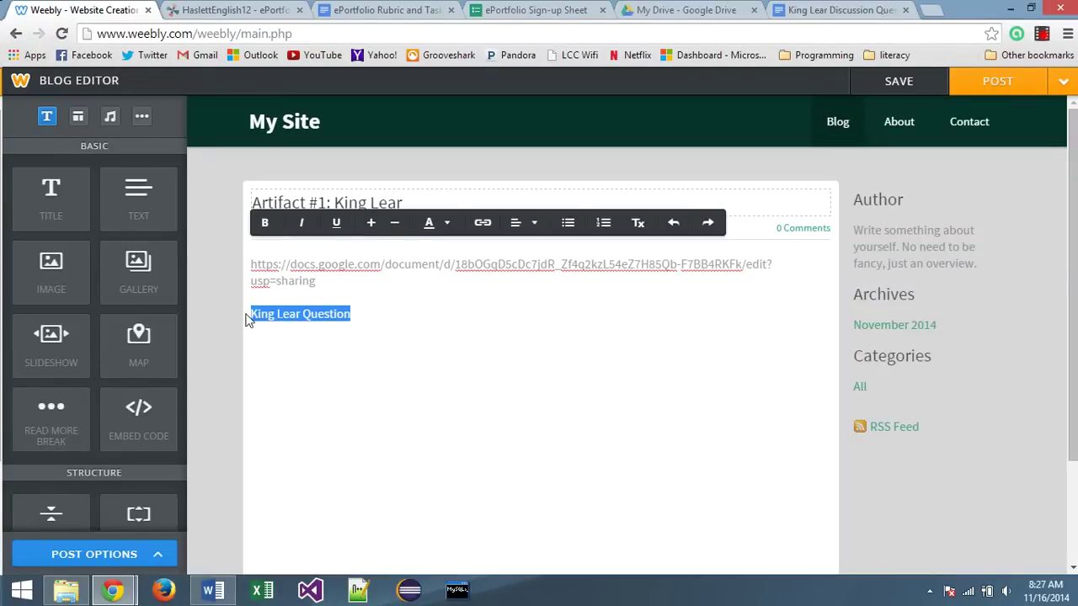
Link 'King Lear Question' to the shared King Lear doc, opening in a new window, and test it
left_click(484, 225)
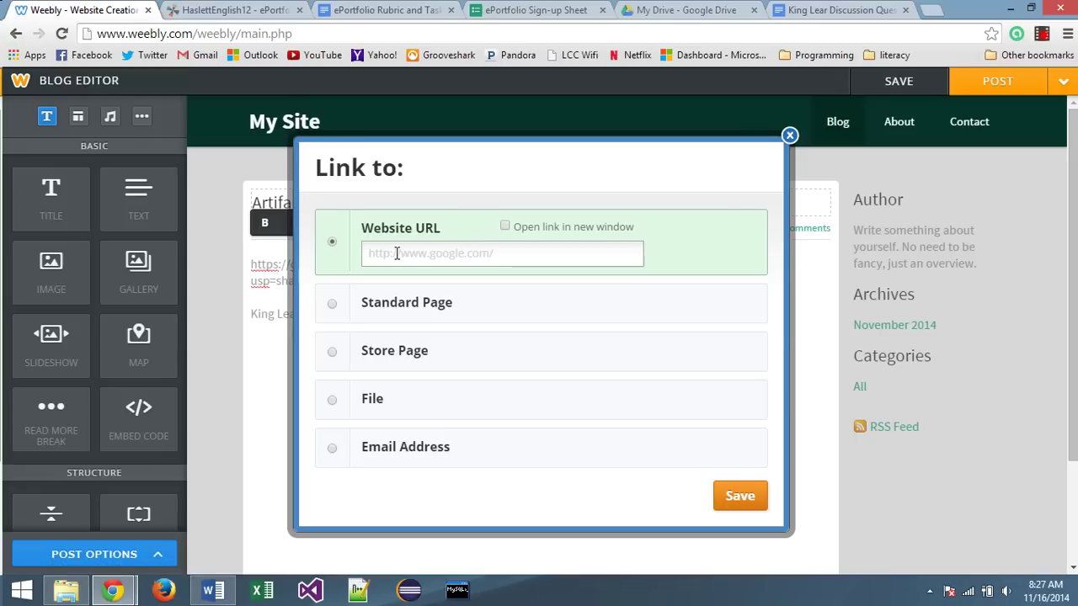
key("ctrl+v")
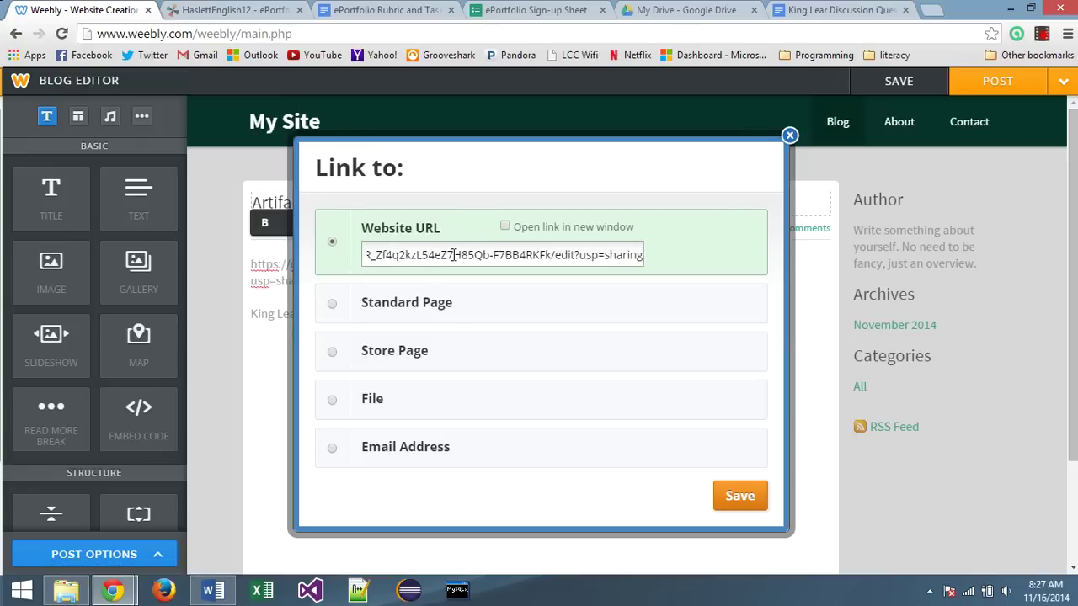
left_click(504, 226)
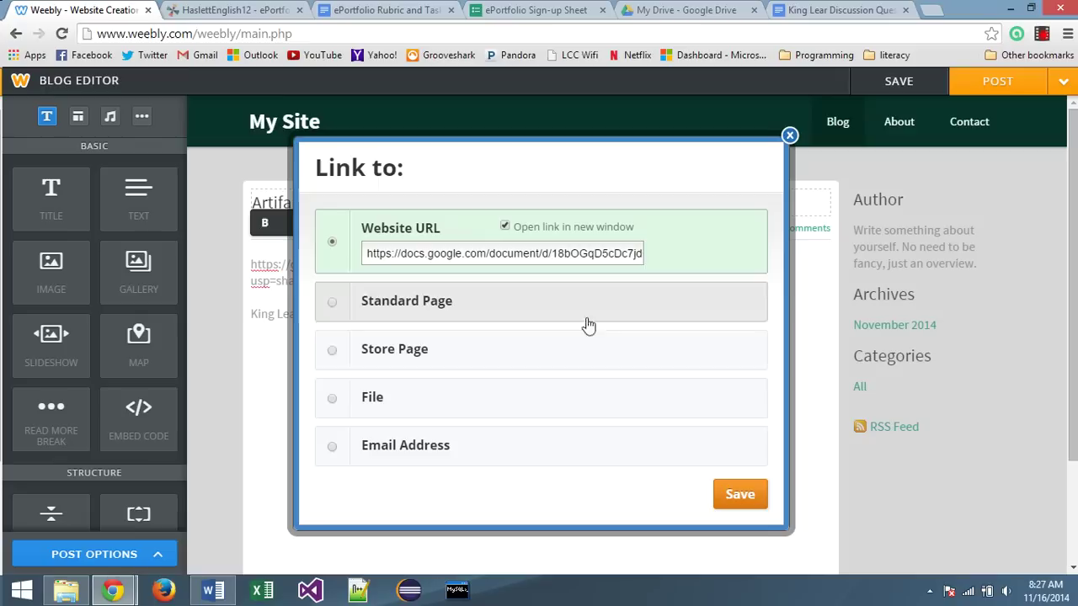
left_click(738, 496)
left_click(316, 315)
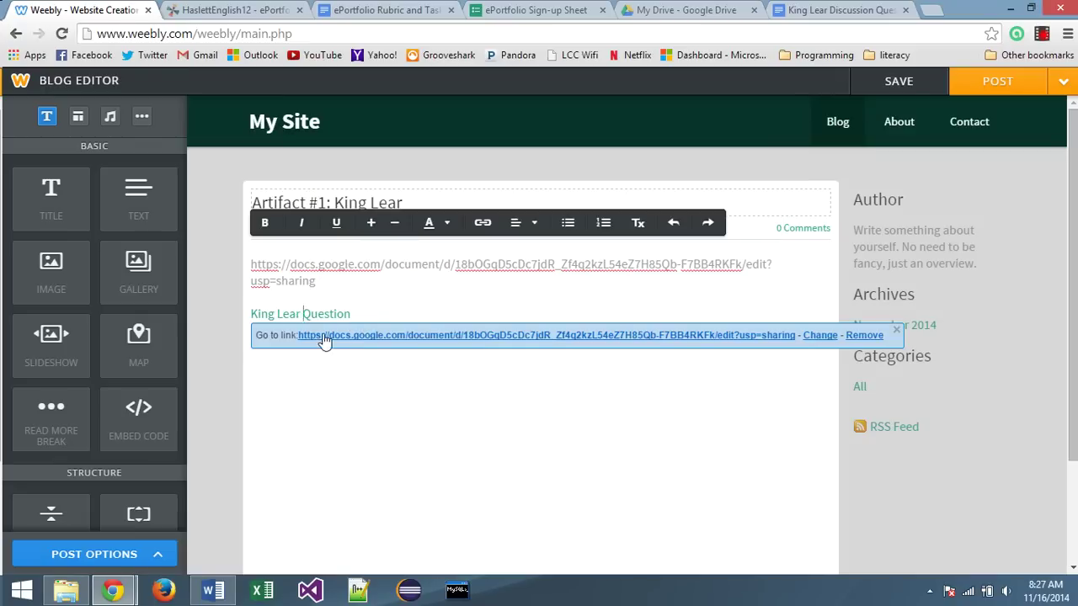
left_click(329, 336)
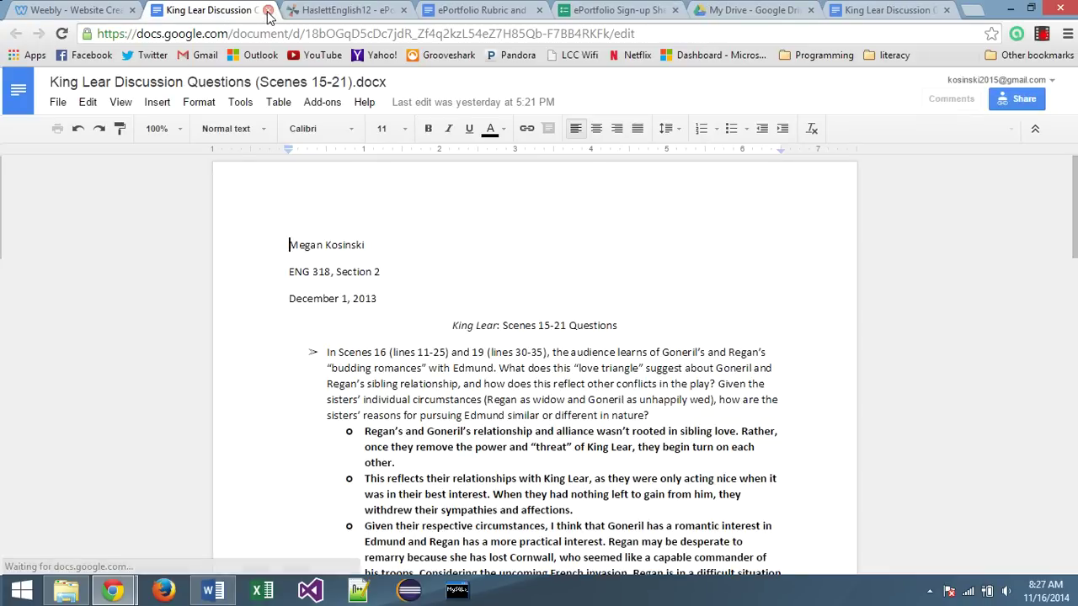
left_click(268, 10)
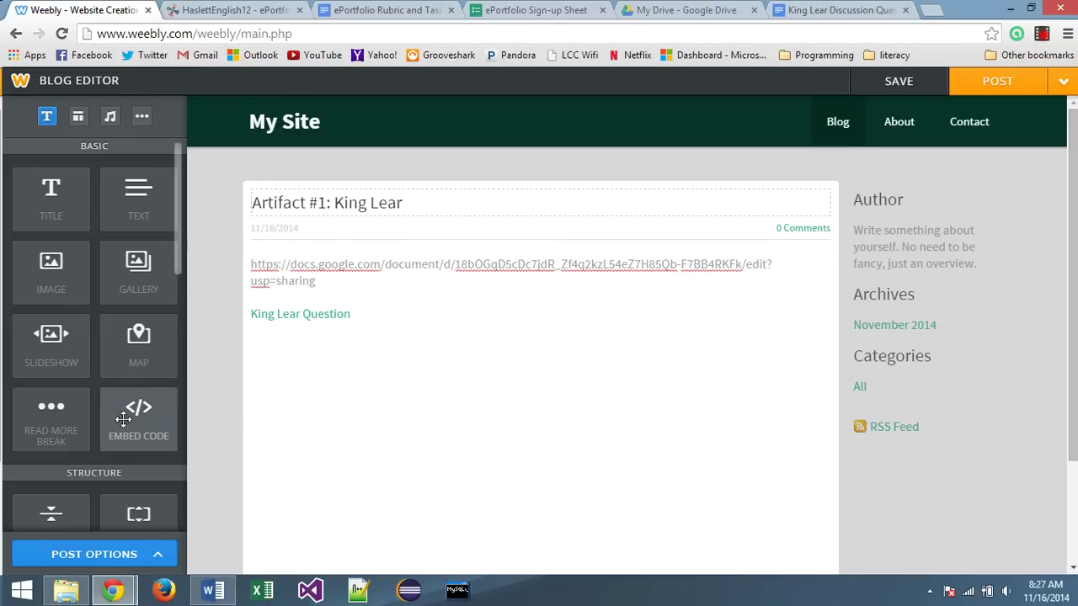
Add a Document embed from Media below King Lear Question, then reload the Weebly editor
scroll(126, 416, "down", 2)
scroll(126, 416, "down", 3)
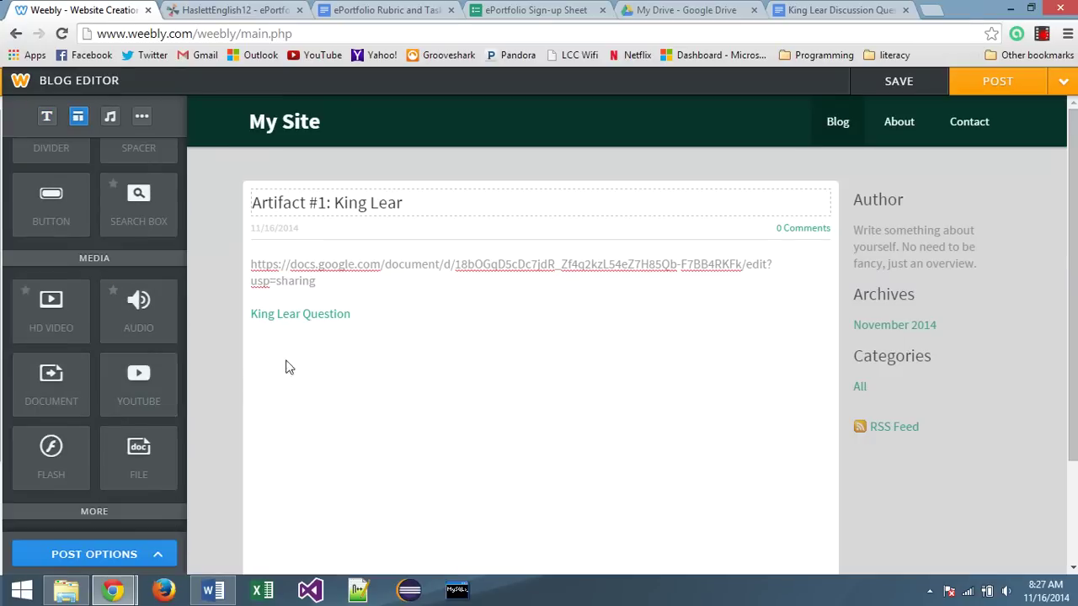
left_click_drag(34, 378, 386, 466)
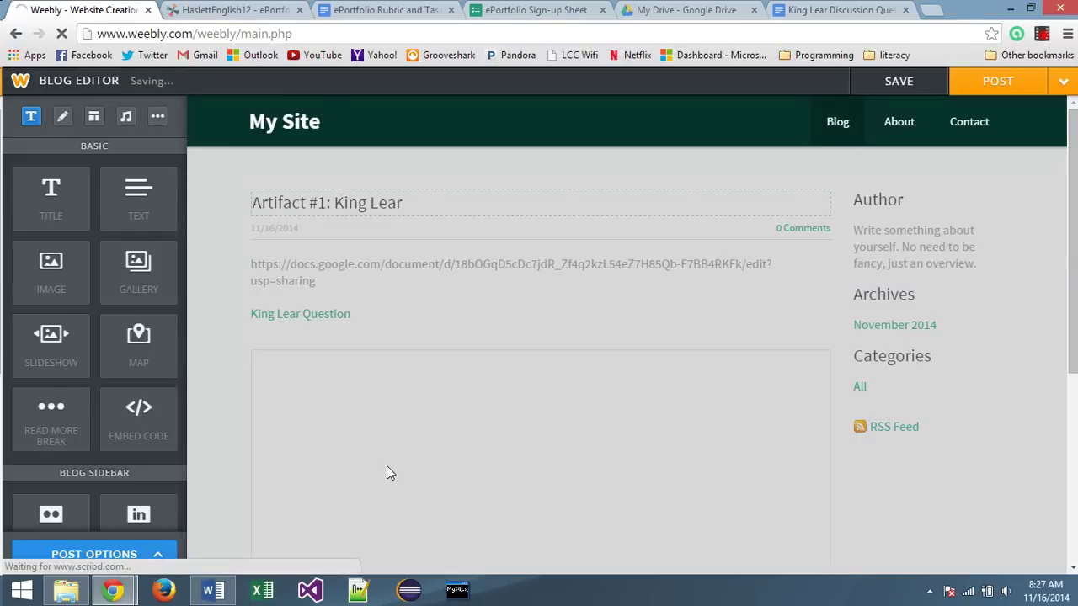
scroll(223, 337, "down", 1)
scroll(223, 337, "down", 2)
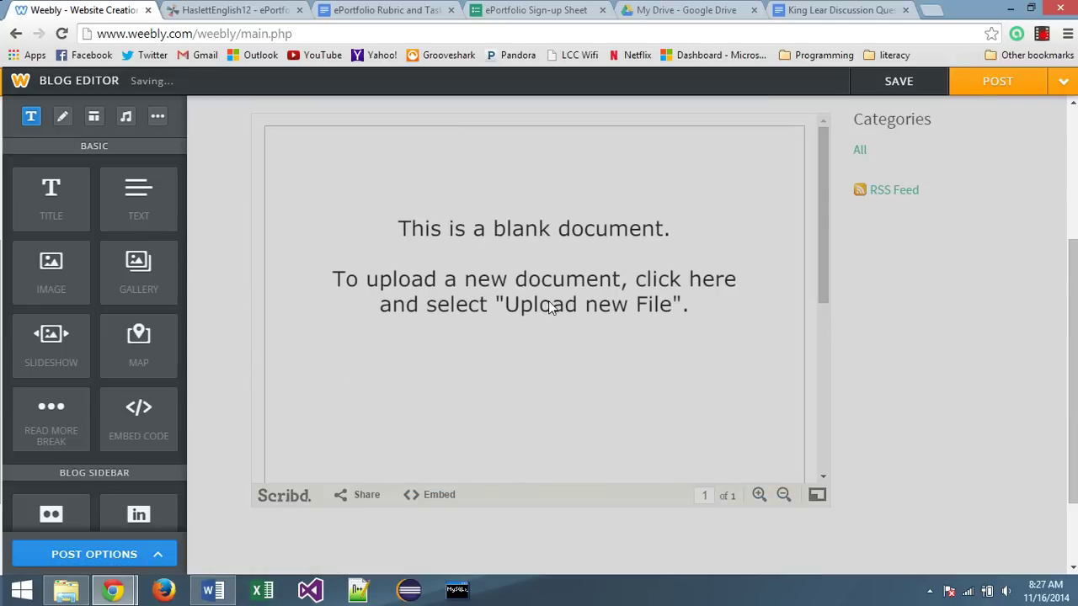
scroll(573, 315, "up", 1)
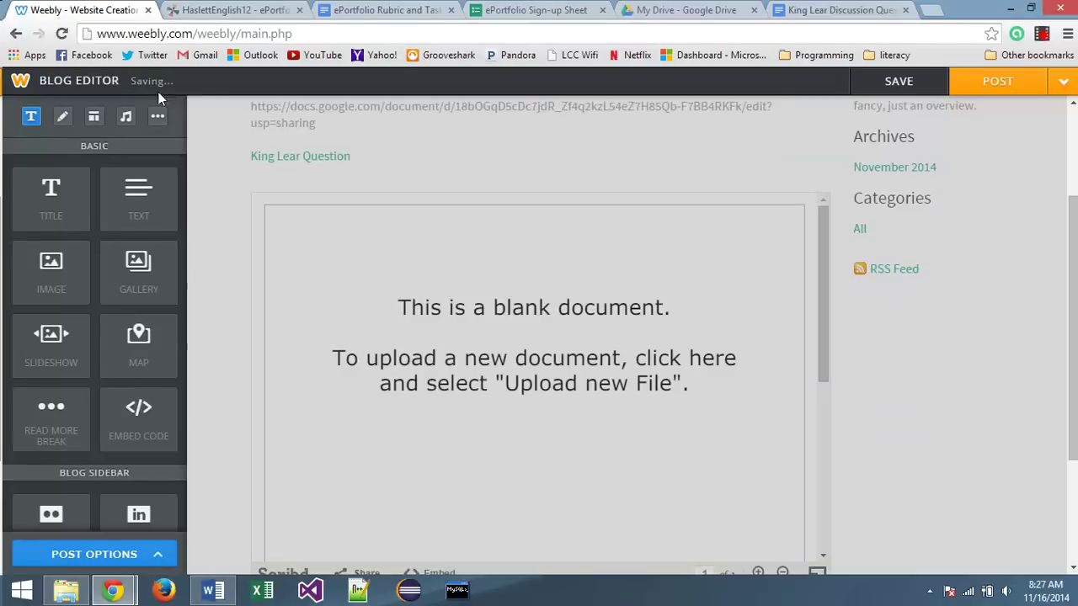
scroll(738, 291, "down", 2)
scroll(719, 325, "up", 1)
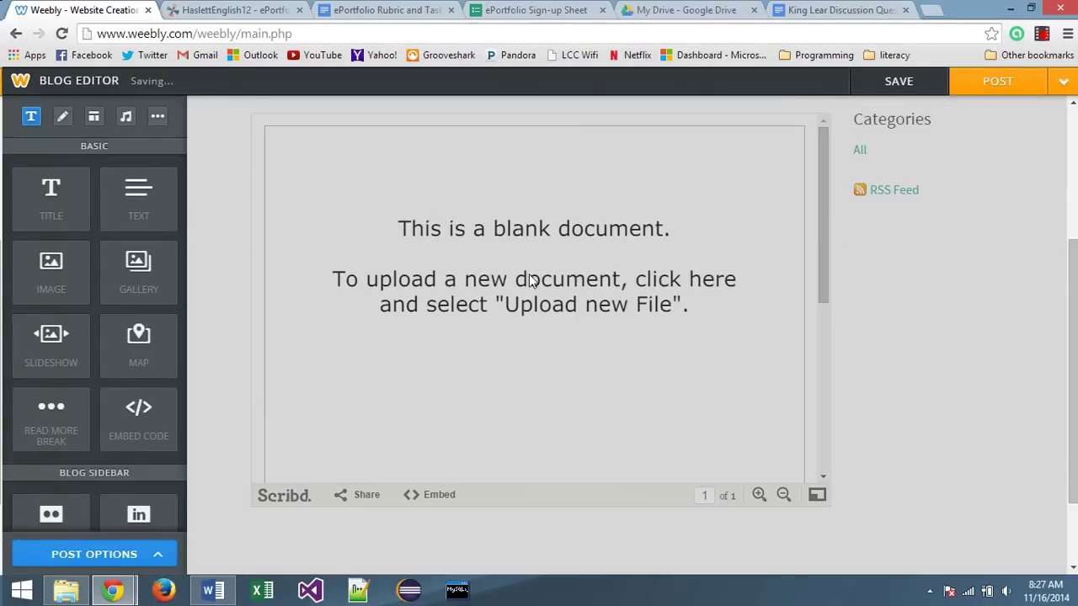
left_click(61, 35)
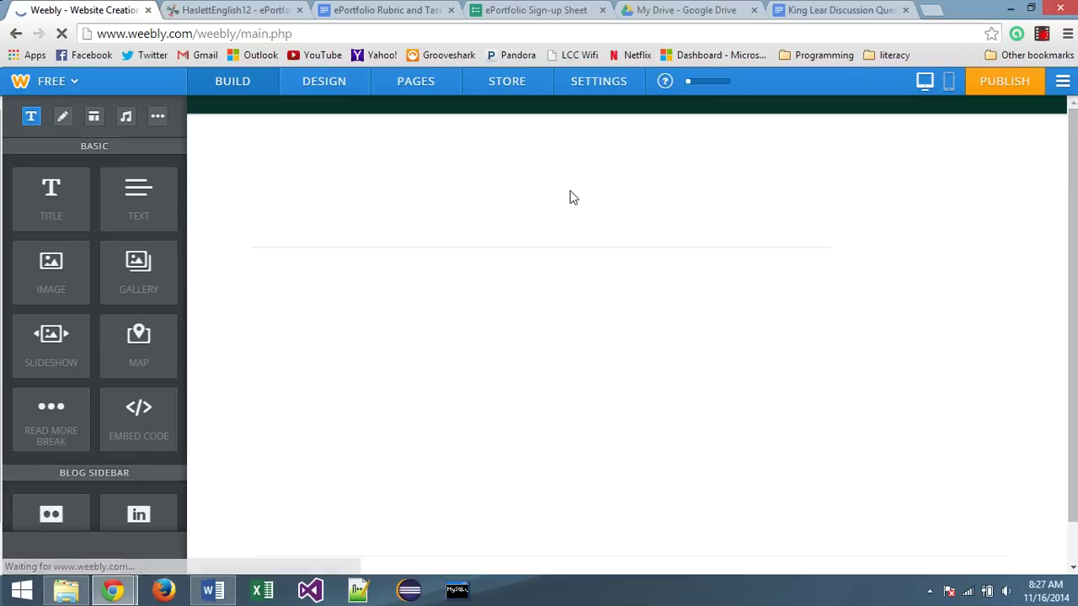
Check the saved drafts list, then start a fresh blog post
scroll(310, 329, "down", 2)
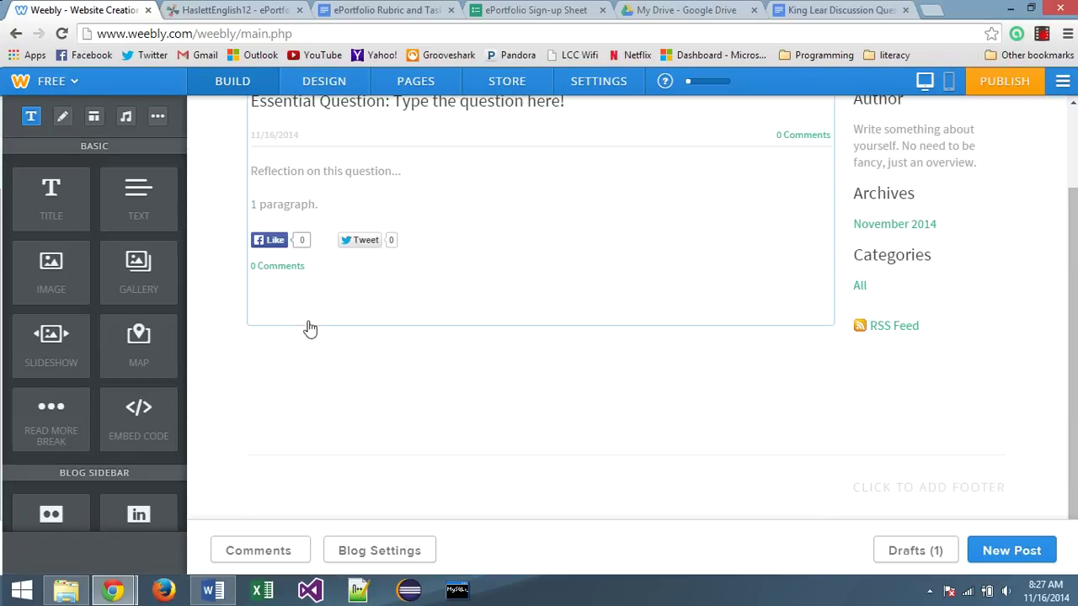
left_click(917, 550)
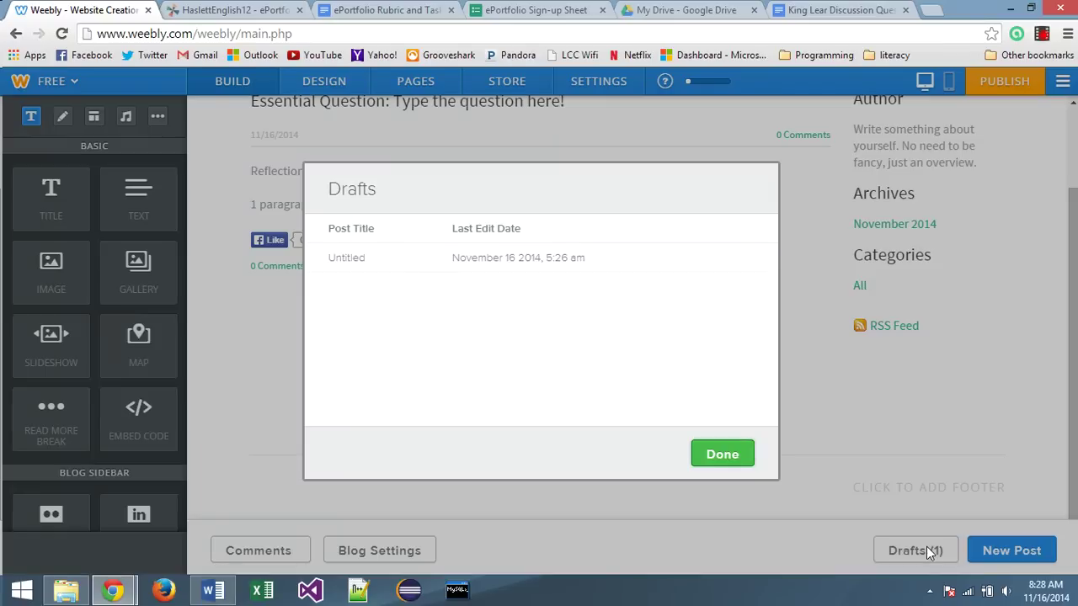
left_click(732, 459)
left_click(1020, 551)
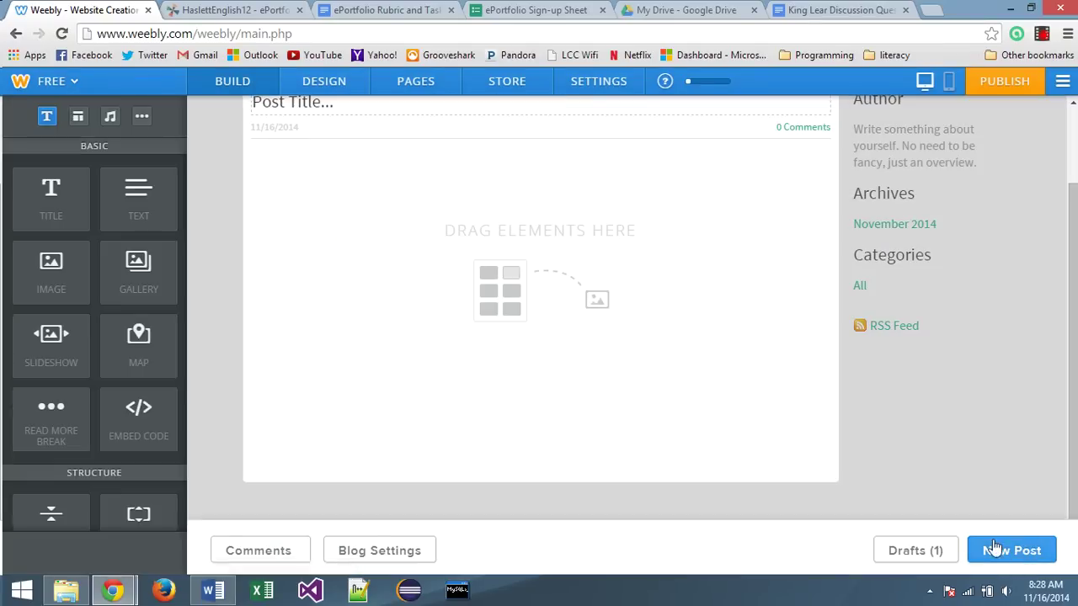
Title the post 'Artifact #1: King Lear' and add a text block to its body
left_click(320, 185)
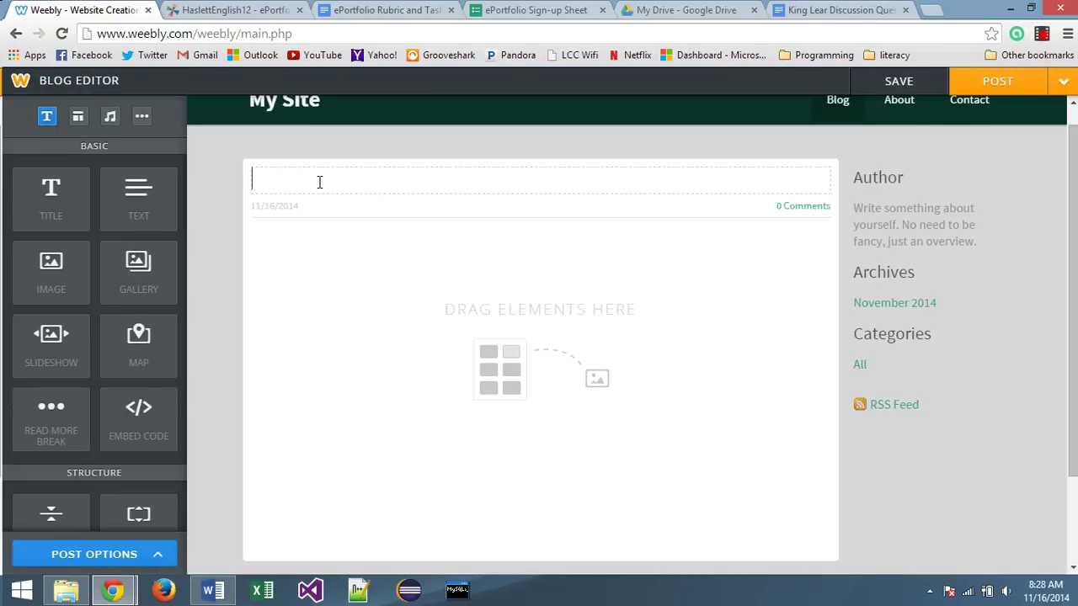
type("Artifact #1: King Lear")
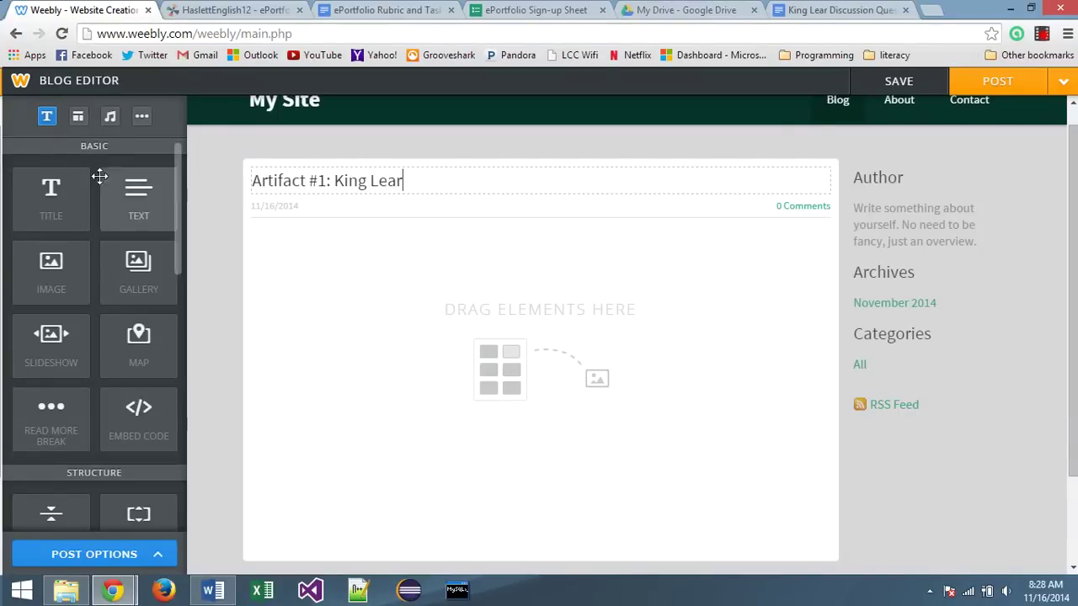
left_click_drag(138, 196, 410, 328)
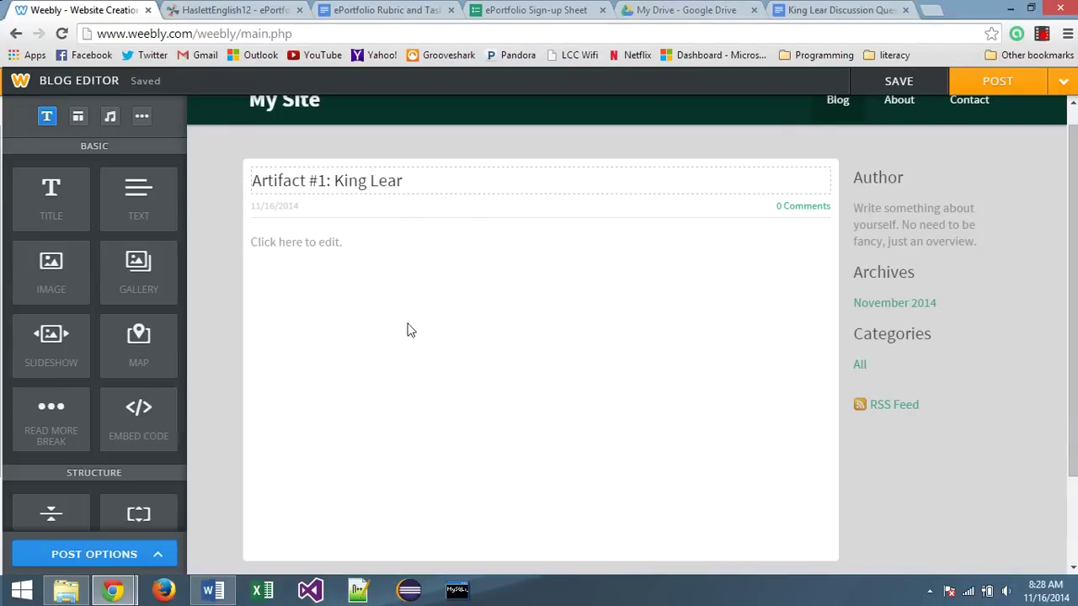
Drag a Document element from the Media section into the Artifact #1 post body
scroll(124, 377, "down", 2)
scroll(125, 377, "down", 1)
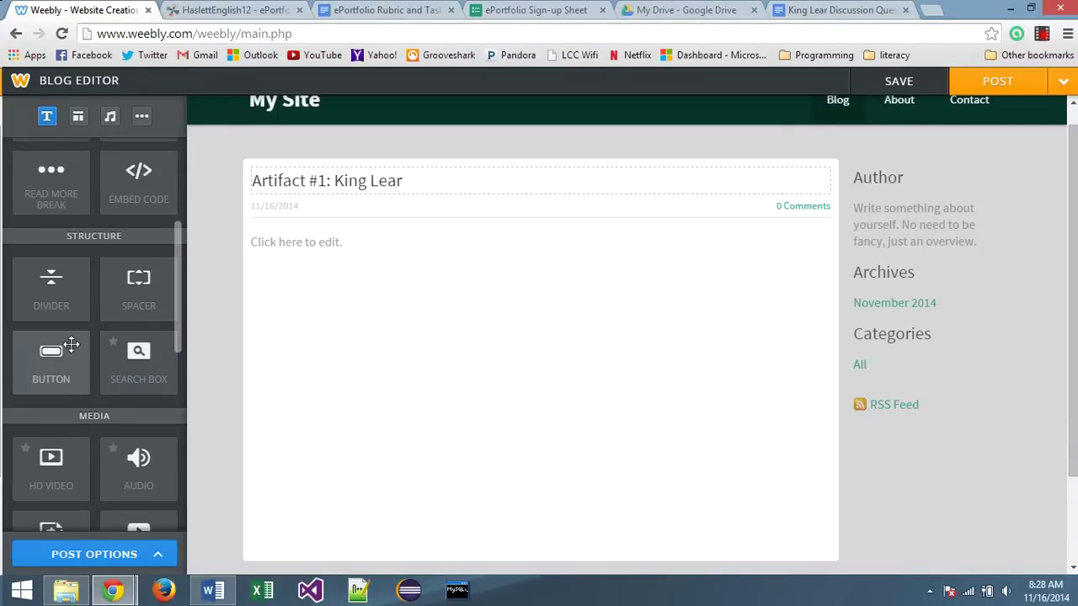
scroll(85, 362, "down", 2)
left_click_drag(93, 396, 379, 409)
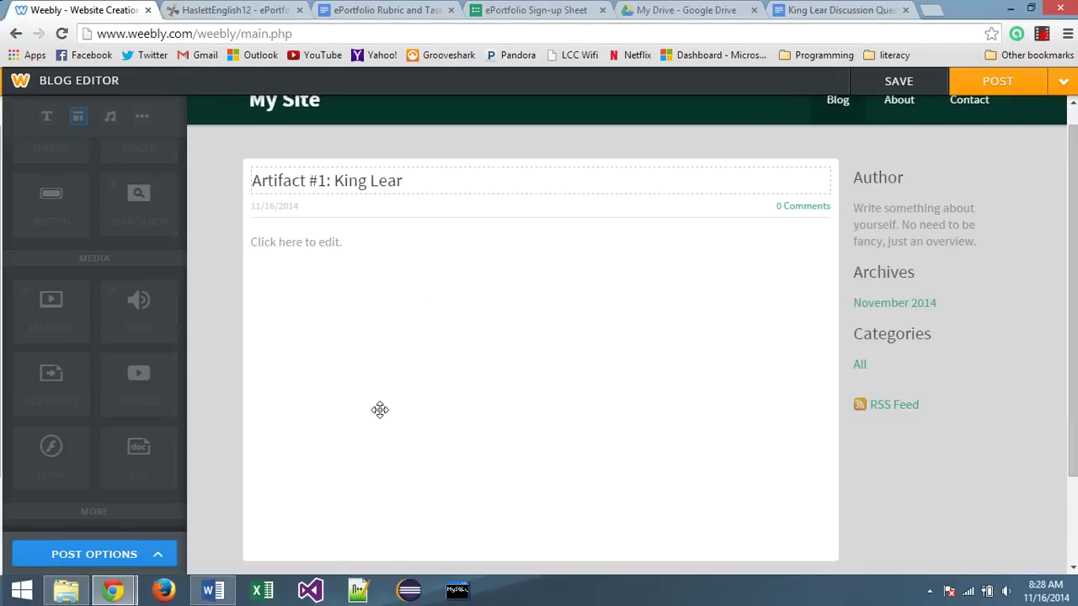
scroll(517, 343, "down", 1)
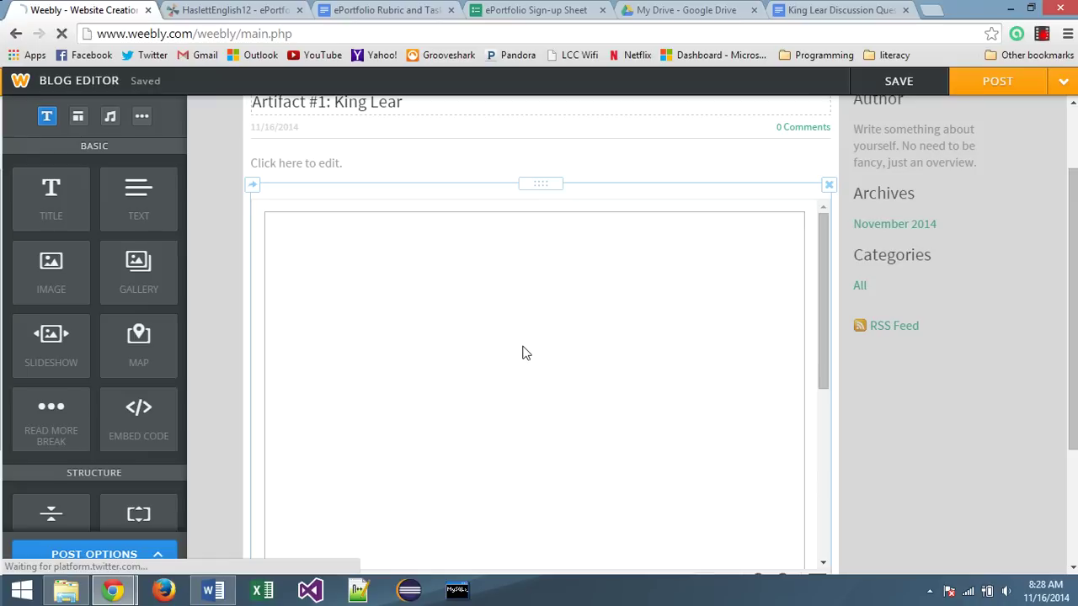
left_click(436, 315)
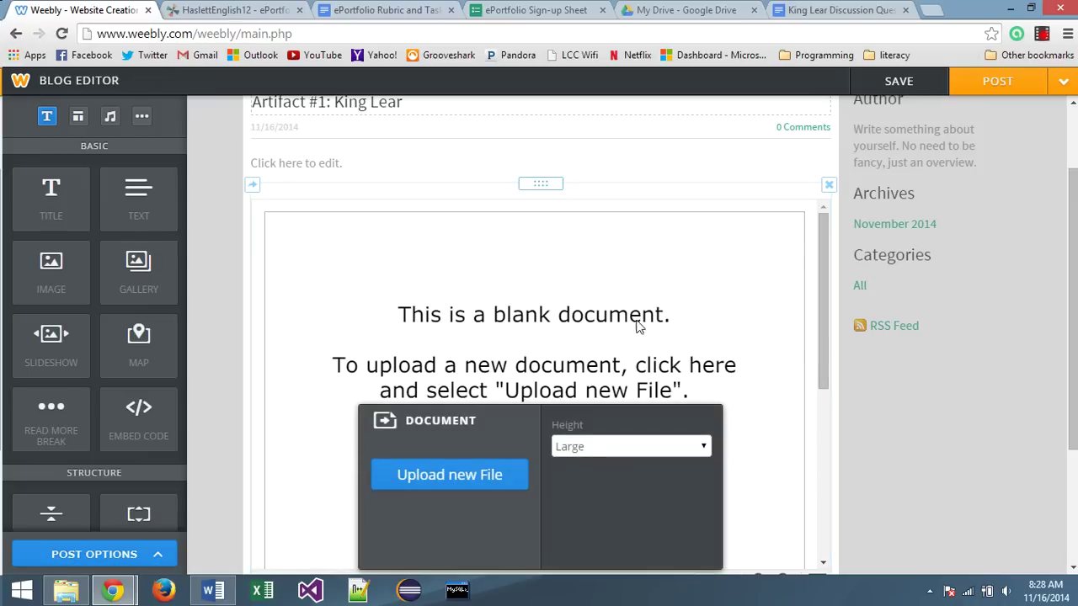
Upload the King Lear Discussion Questions file into the document block
scroll(763, 366, "down", 1)
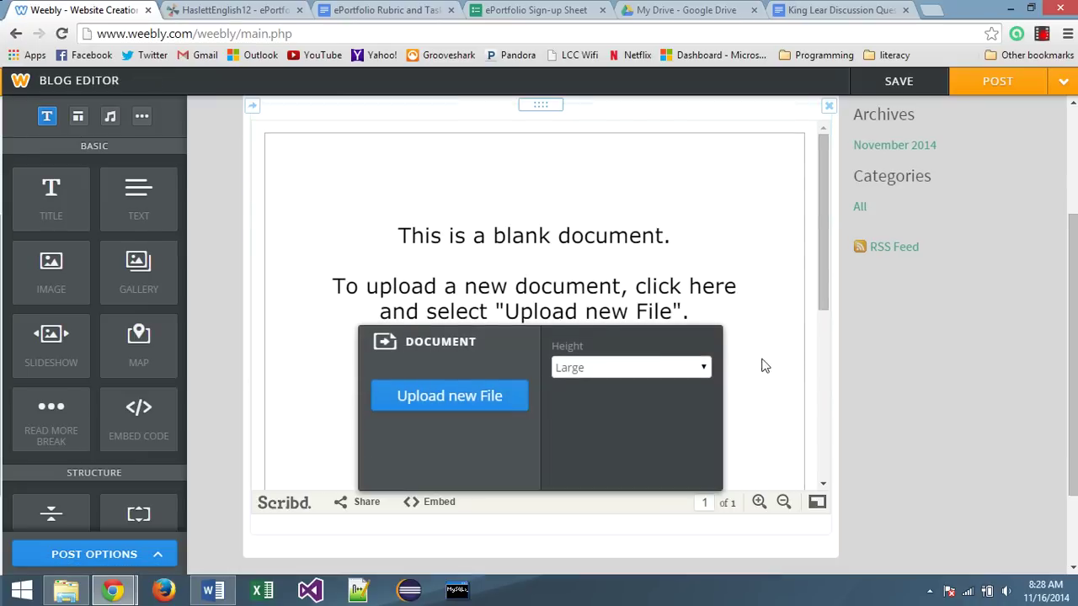
left_click(459, 399)
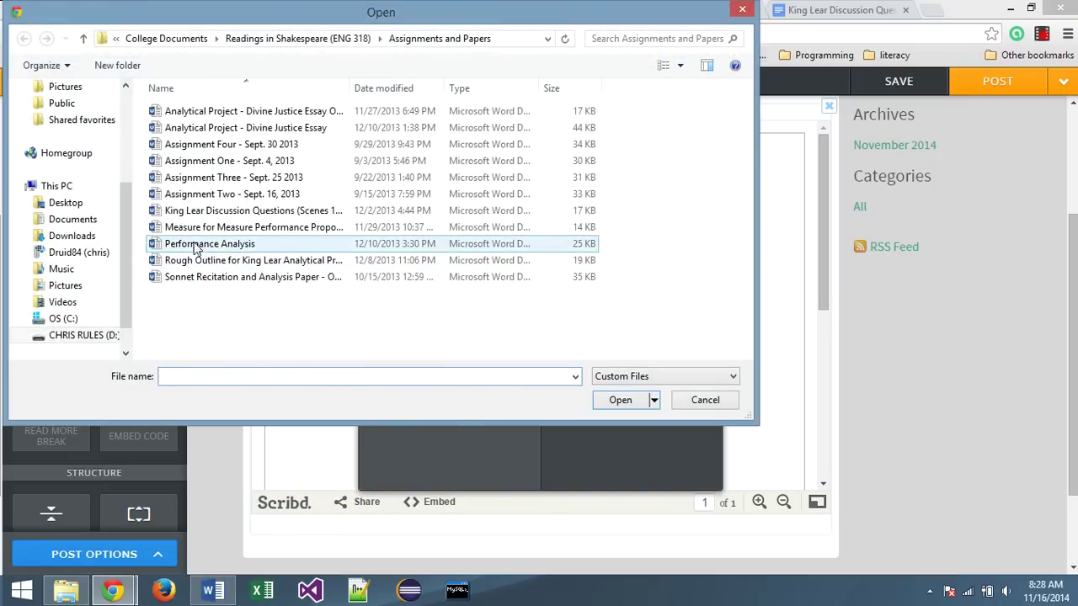
left_click_drag(177, 216, 217, 218)
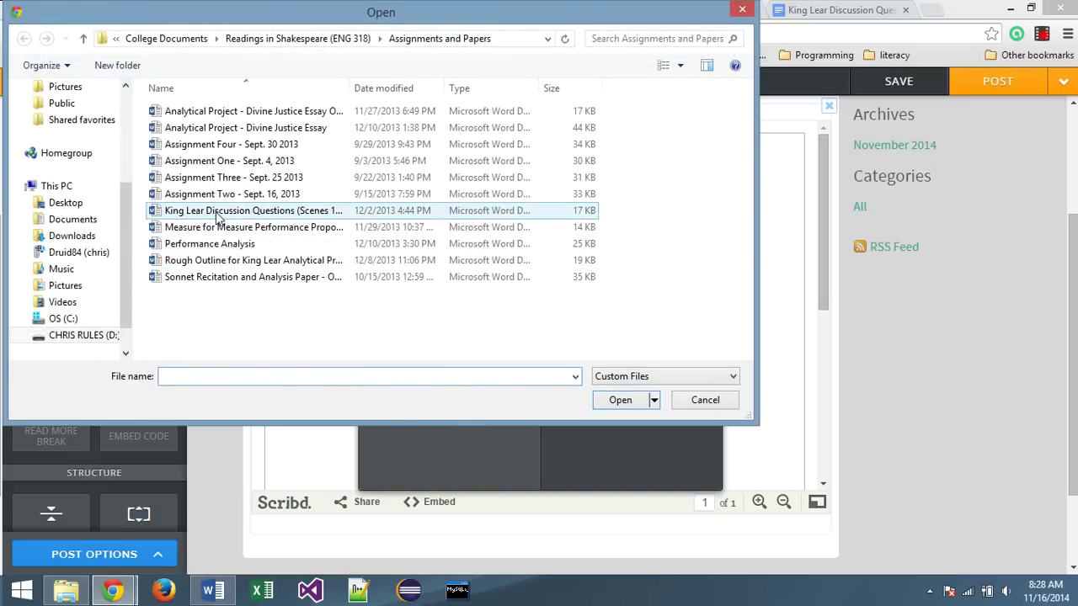
double_click(218, 218)
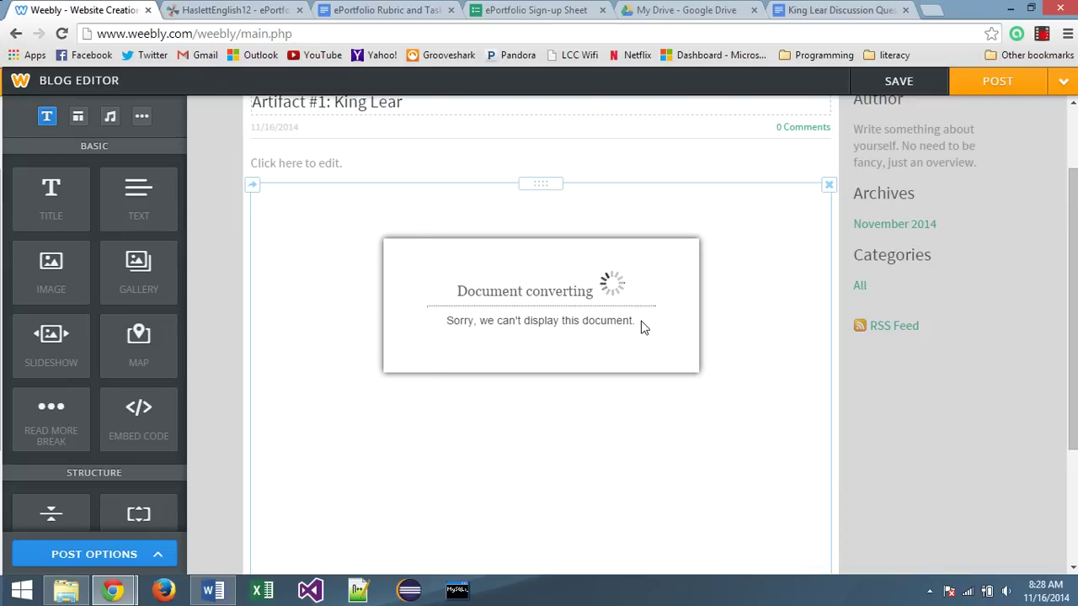
scroll(581, 324, "up", 1)
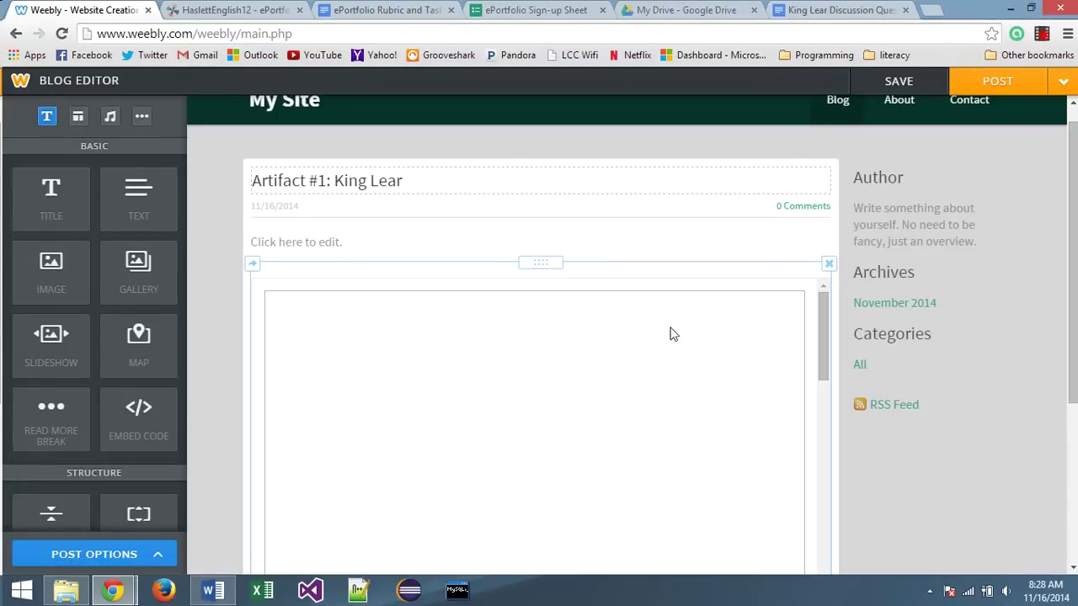
Write the placeholder line 'Reflection here...1 paragraph' in the post's text block
scroll(581, 347, "down", 2)
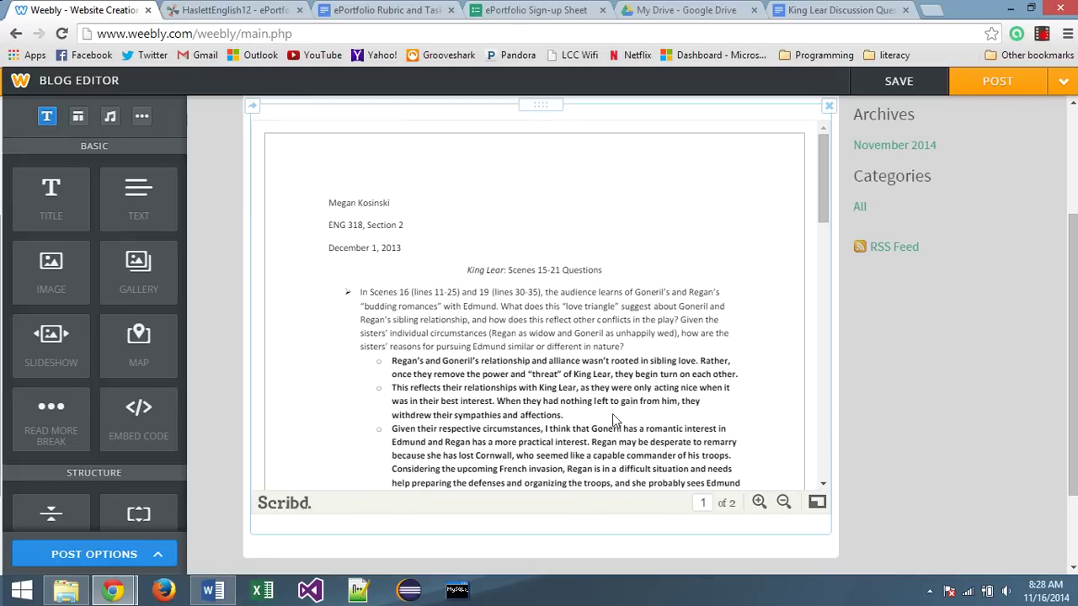
scroll(554, 342, "up", 2)
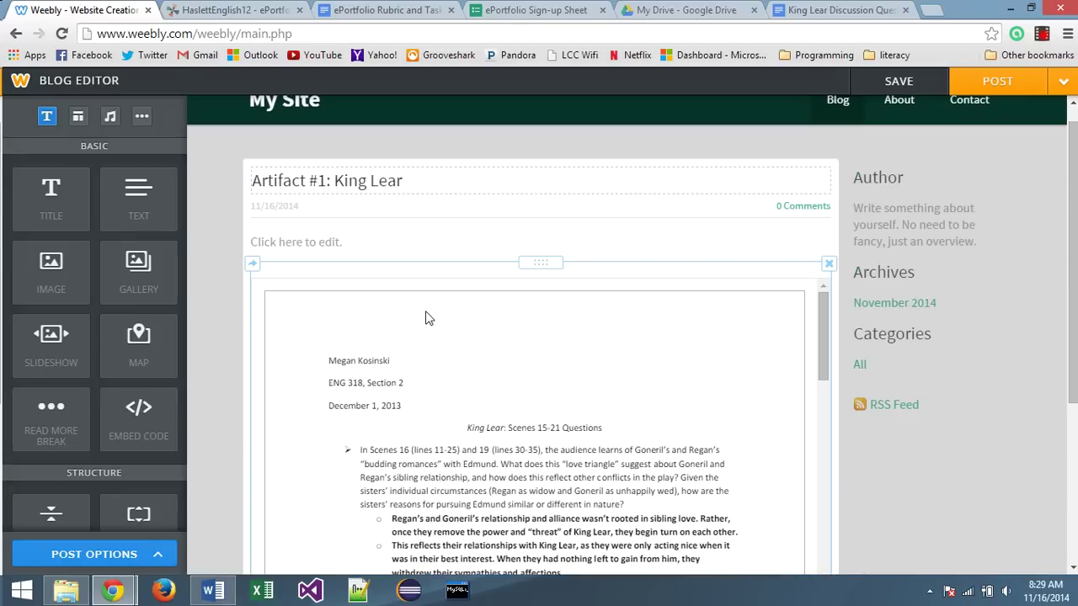
scroll(731, 385, "down", 2)
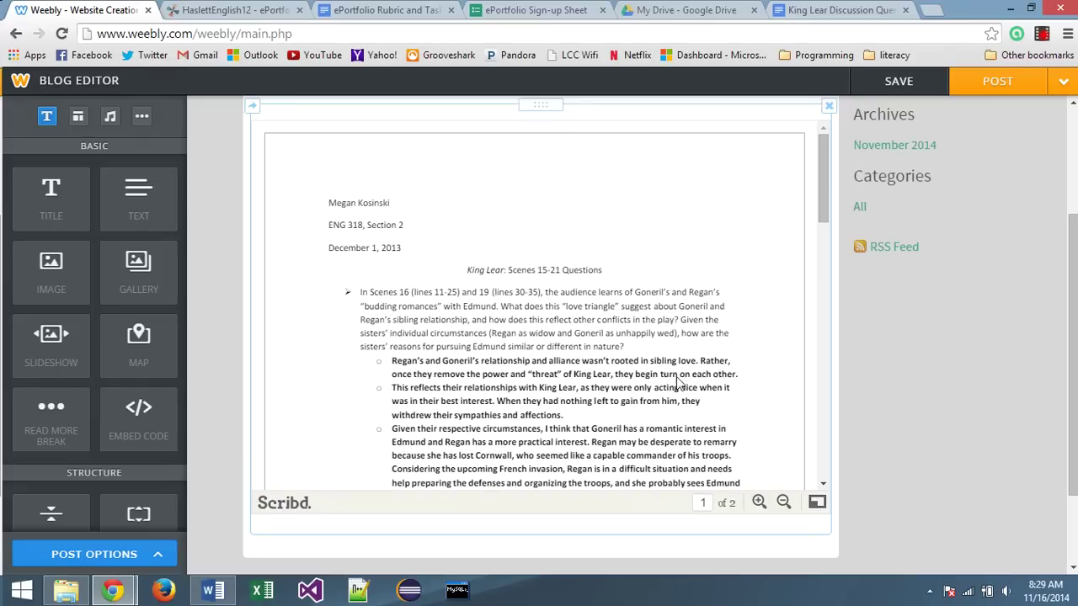
scroll(508, 329, "up", 2)
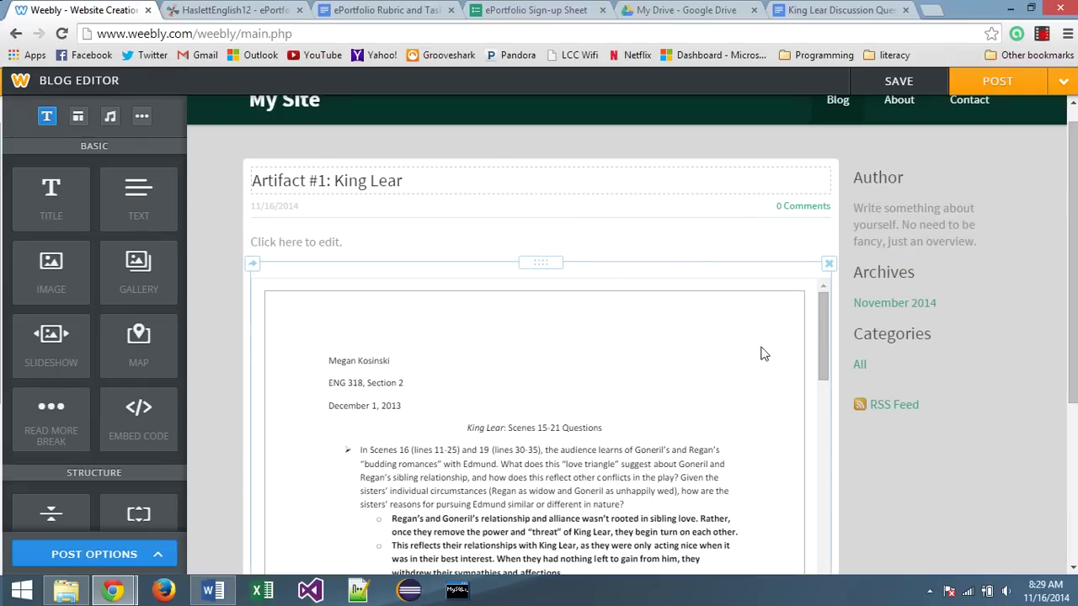
left_click(294, 241)
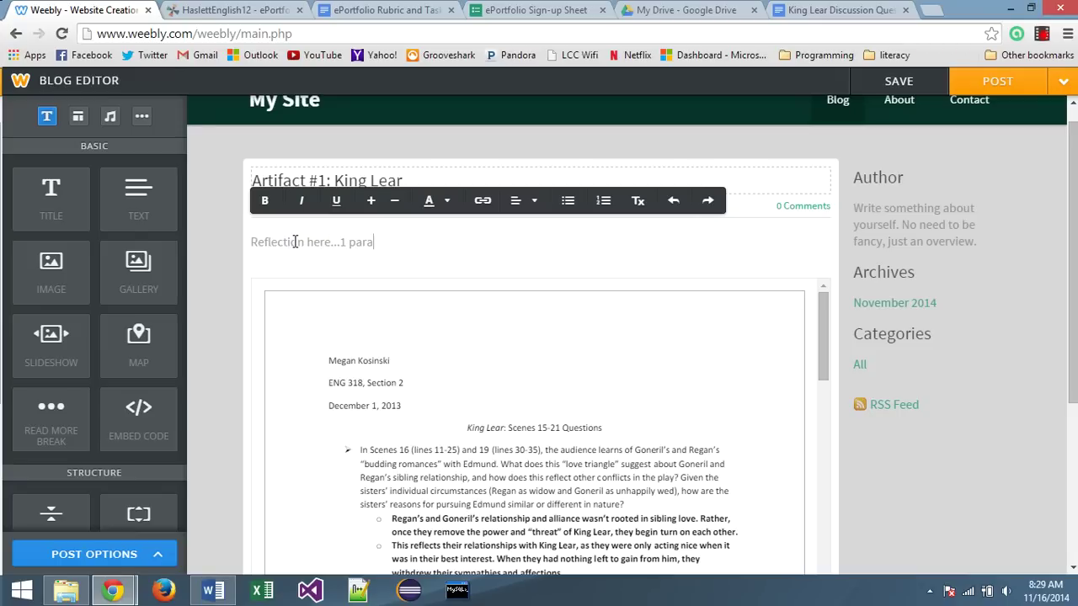
Copy the reflection-paragraph sentence from the ePortfolio Rubric and Tasks doc and start a new post line
left_click(352, 10)
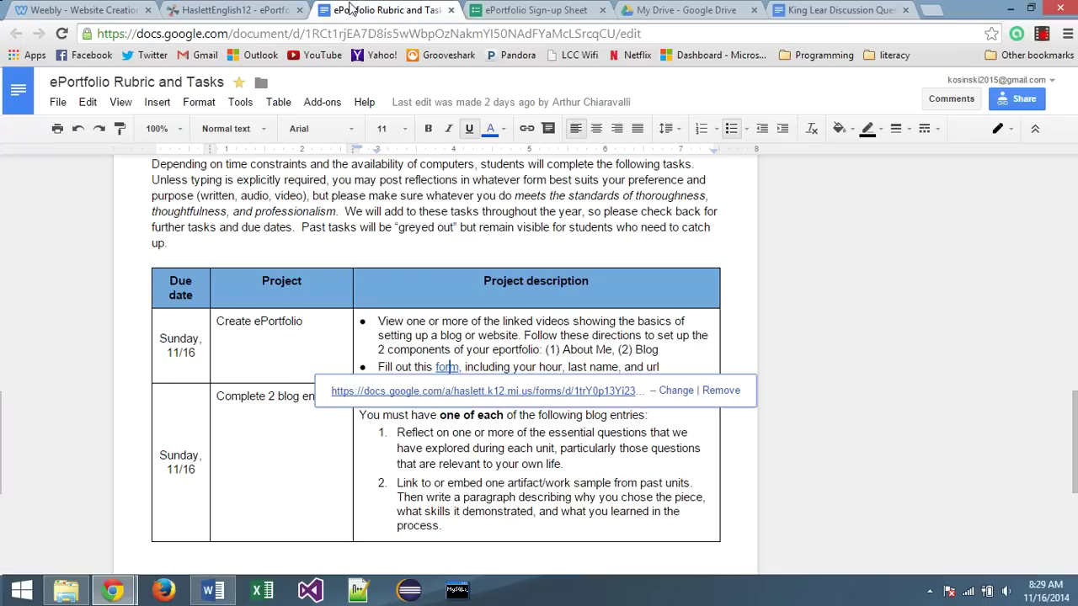
left_click(504, 480)
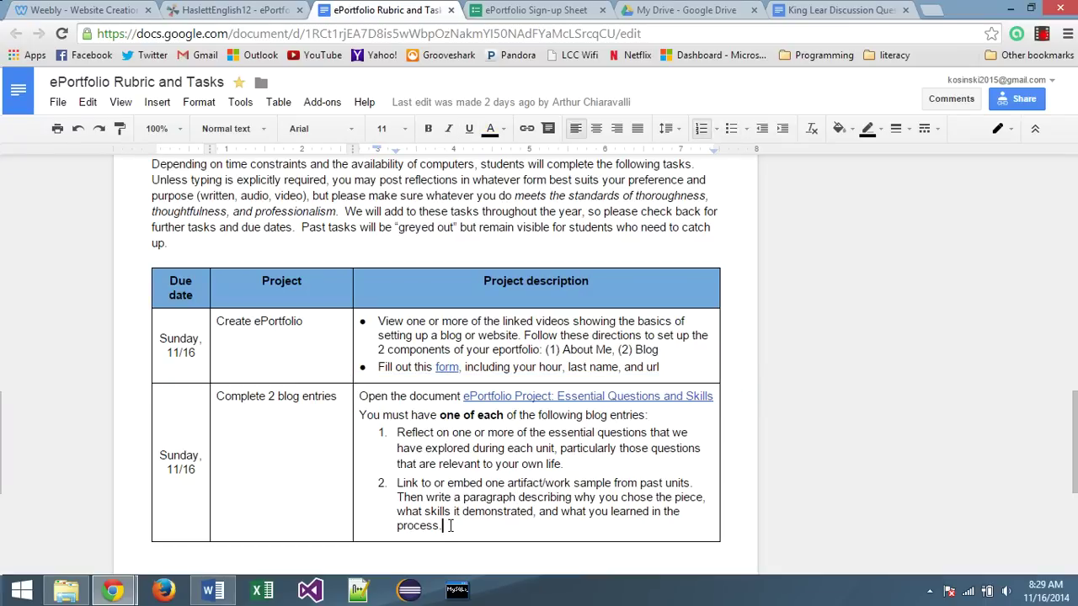
left_click_drag(450, 526, 390, 503)
key("ctrl+c")
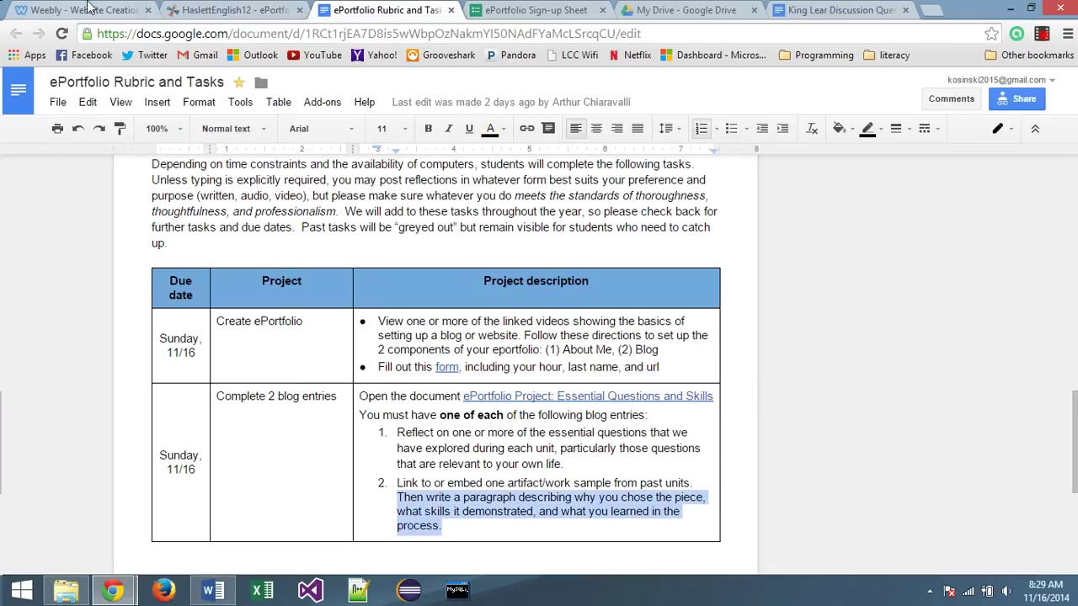
left_click(88, 7)
left_click(415, 247)
key("Return")
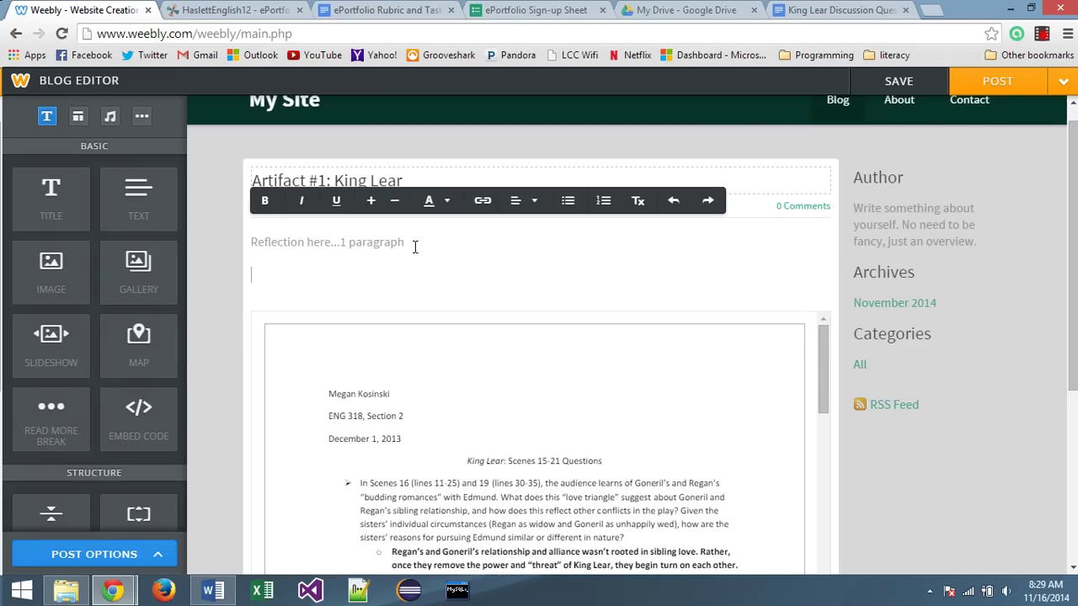
Paste the rubric sentence into the post and publish Artifact #1: King Lear
key("ctrl+v")
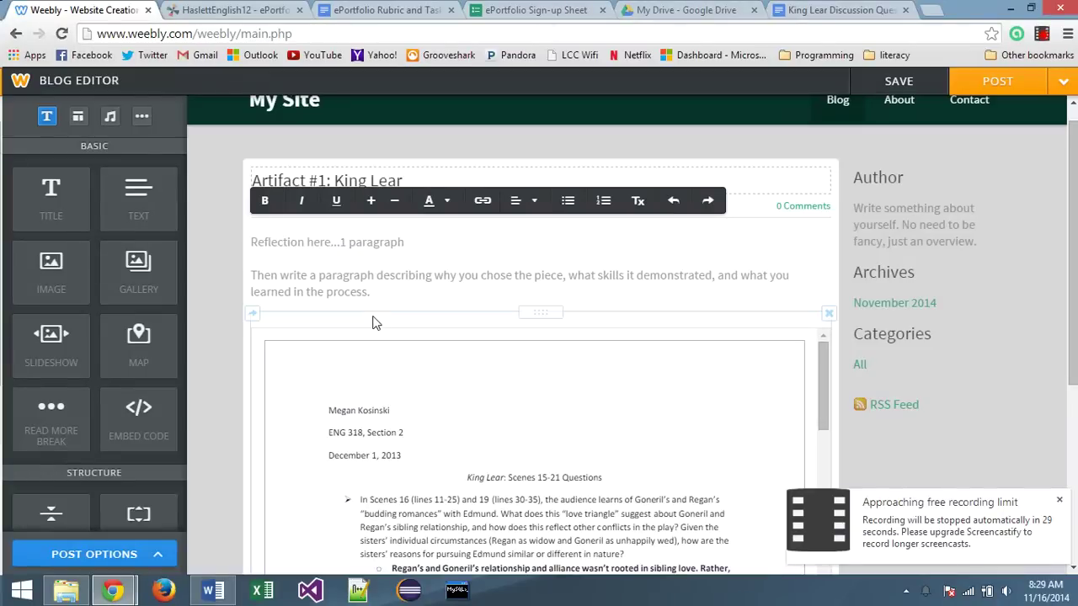
left_click(1005, 86)
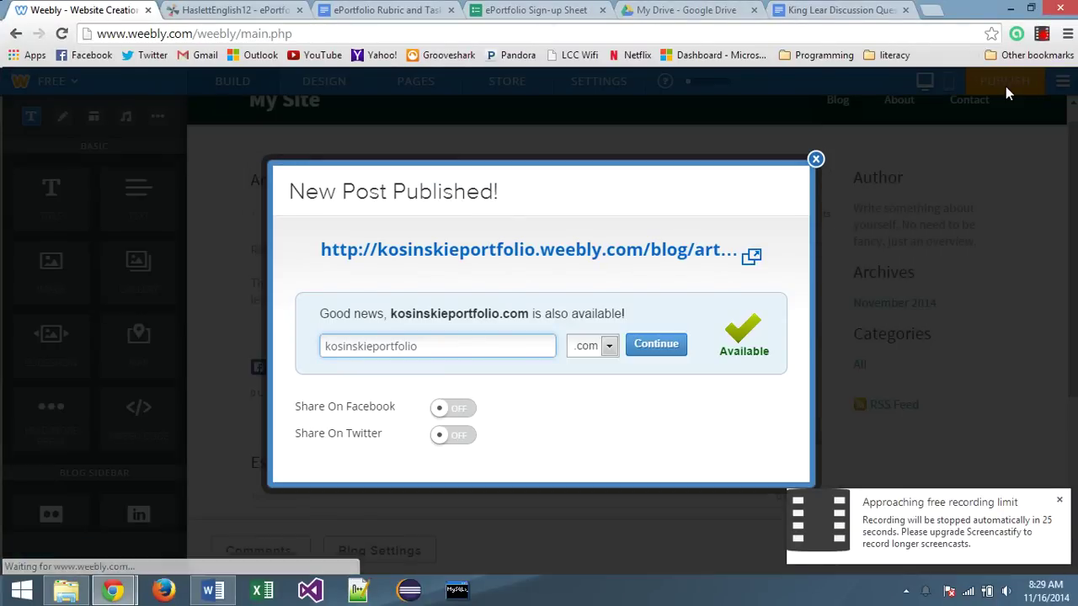
left_click(815, 160)
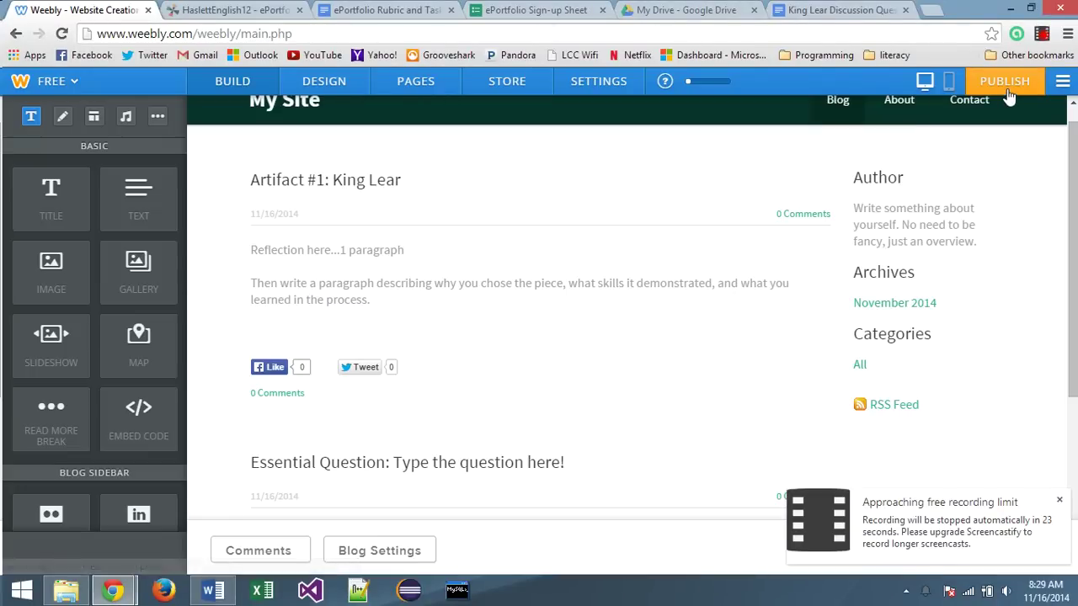
Publish the whole website and close the Website Published confirmation
left_click(1007, 90)
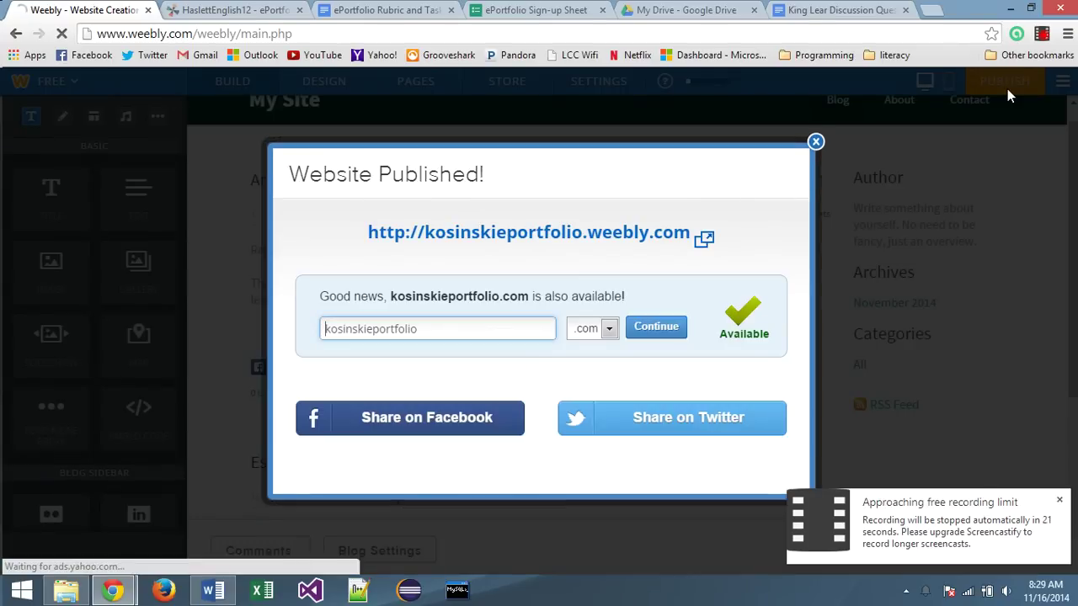
left_click(816, 142)
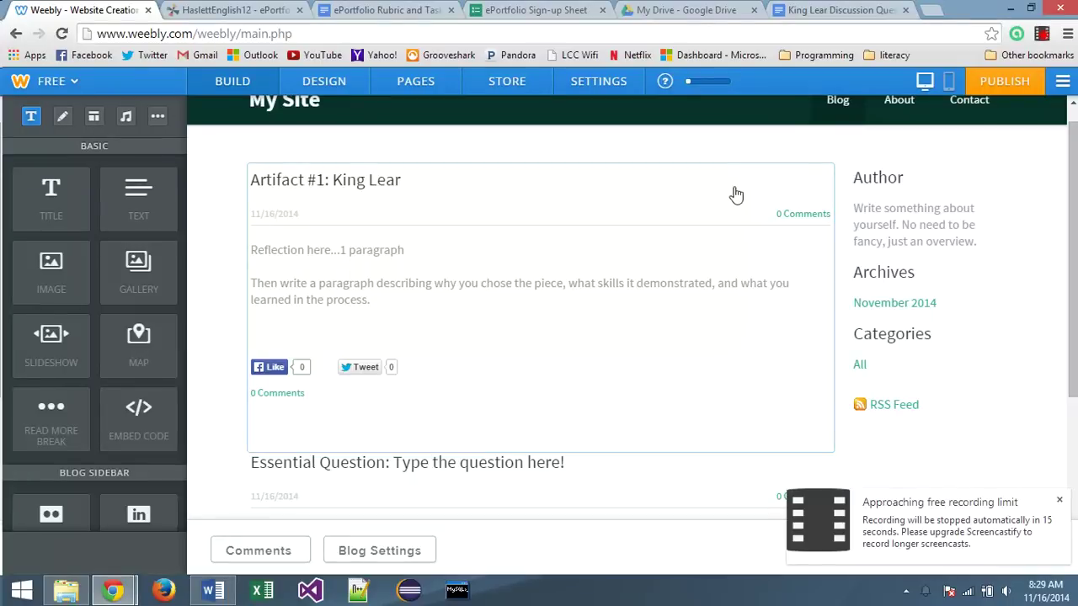
scroll(681, 219, "up", 1)
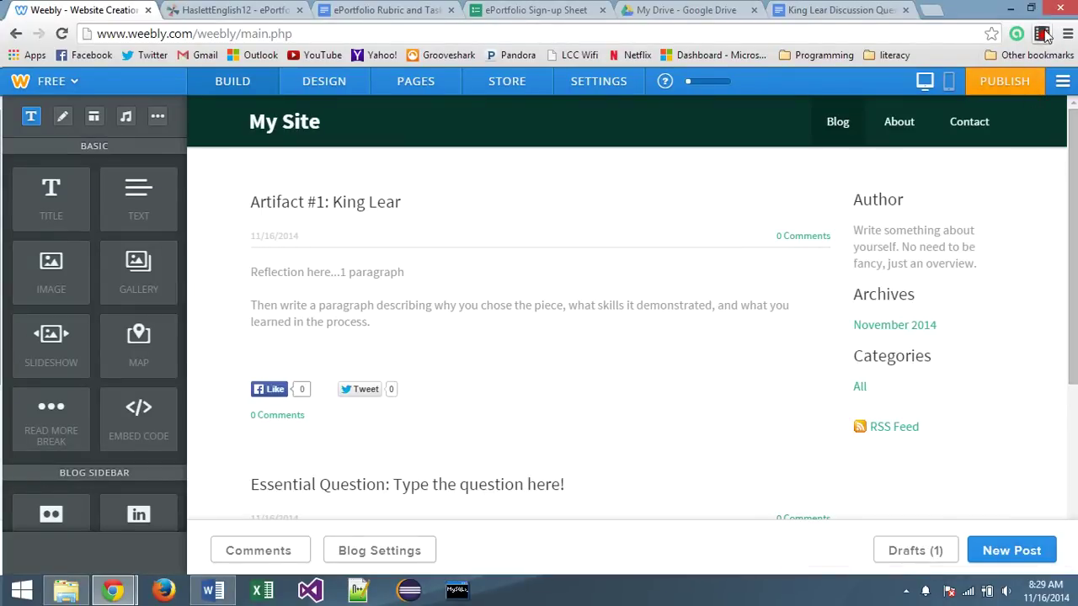
left_click(1042, 35)
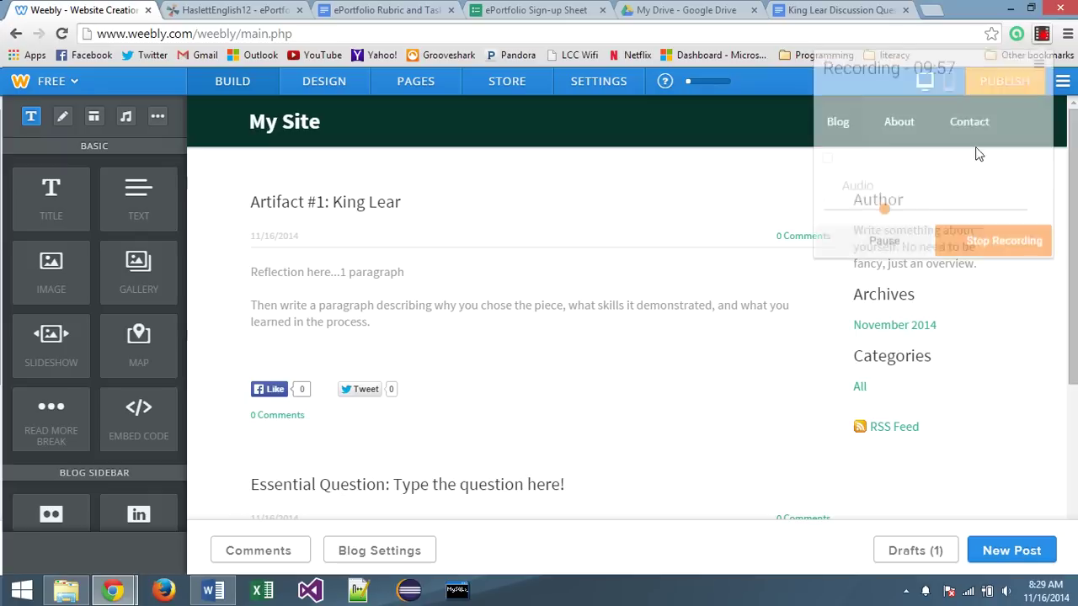